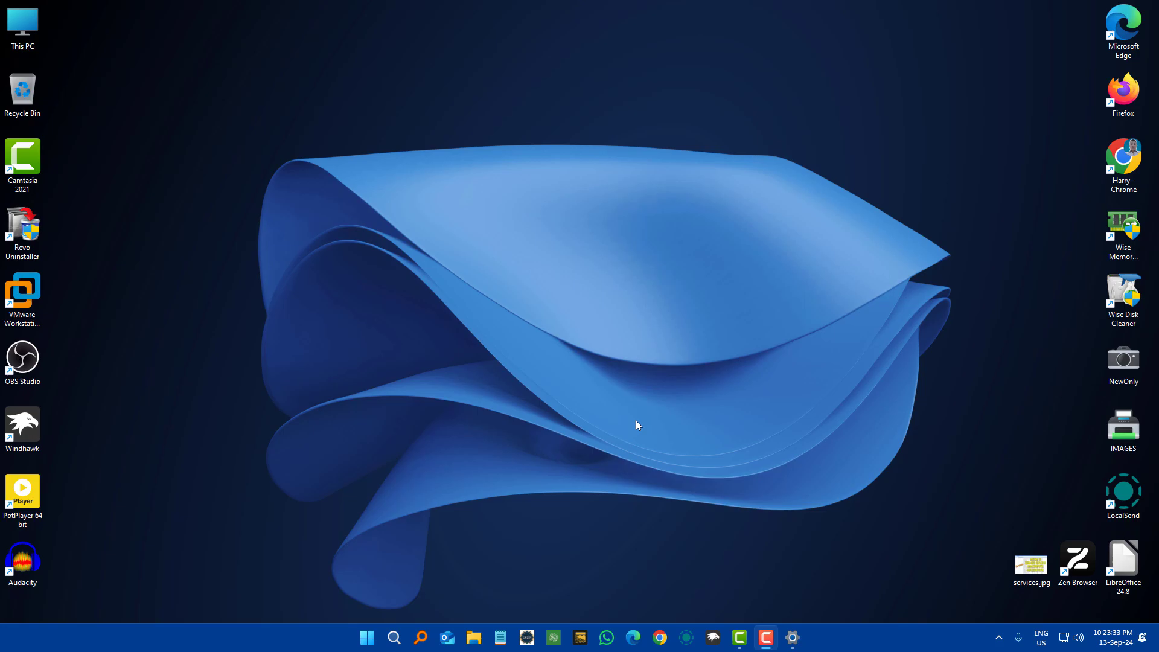
- Search Windows for cmd and open Command Prompt as administrator, allowing it to make changes to the device
left_click(390, 643)
type("cmd")
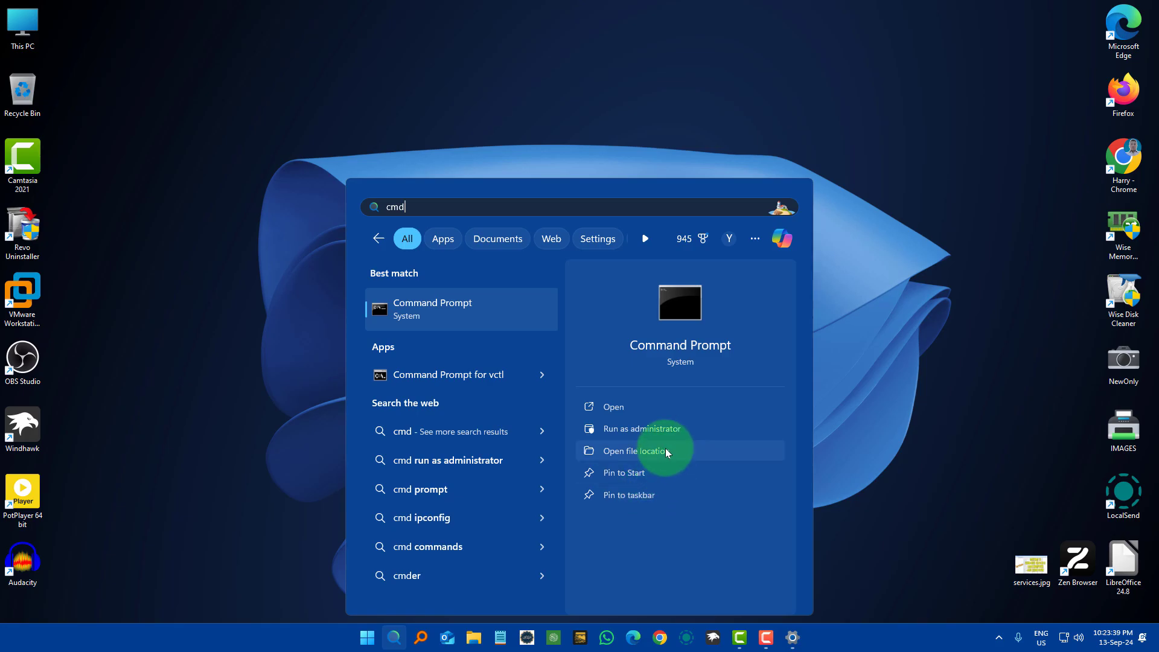
left_click(670, 431)
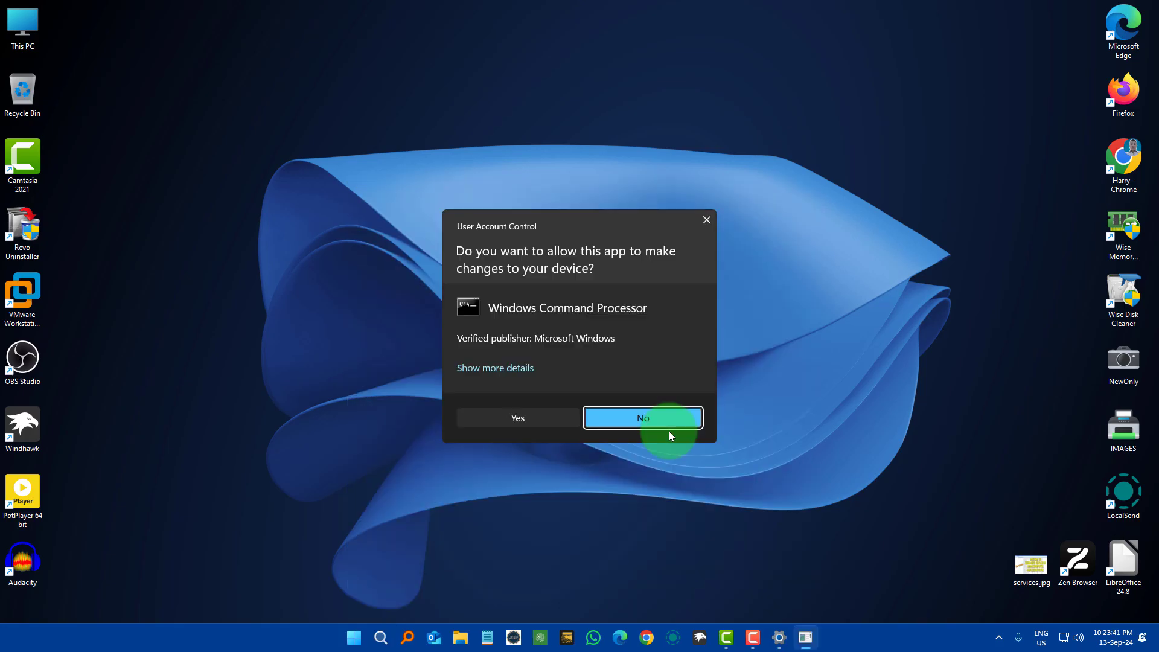
left_click(518, 418)
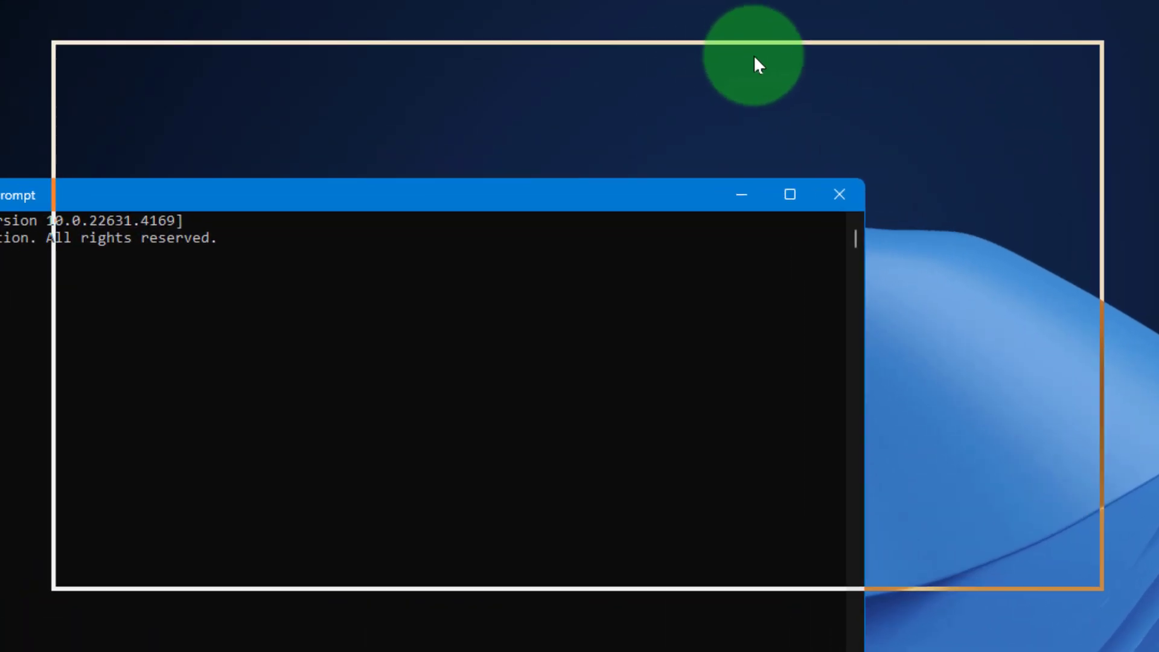
- Scan the system files with the command sfc /scannow, then close Command Prompt once the scan finishes
type("sfc")
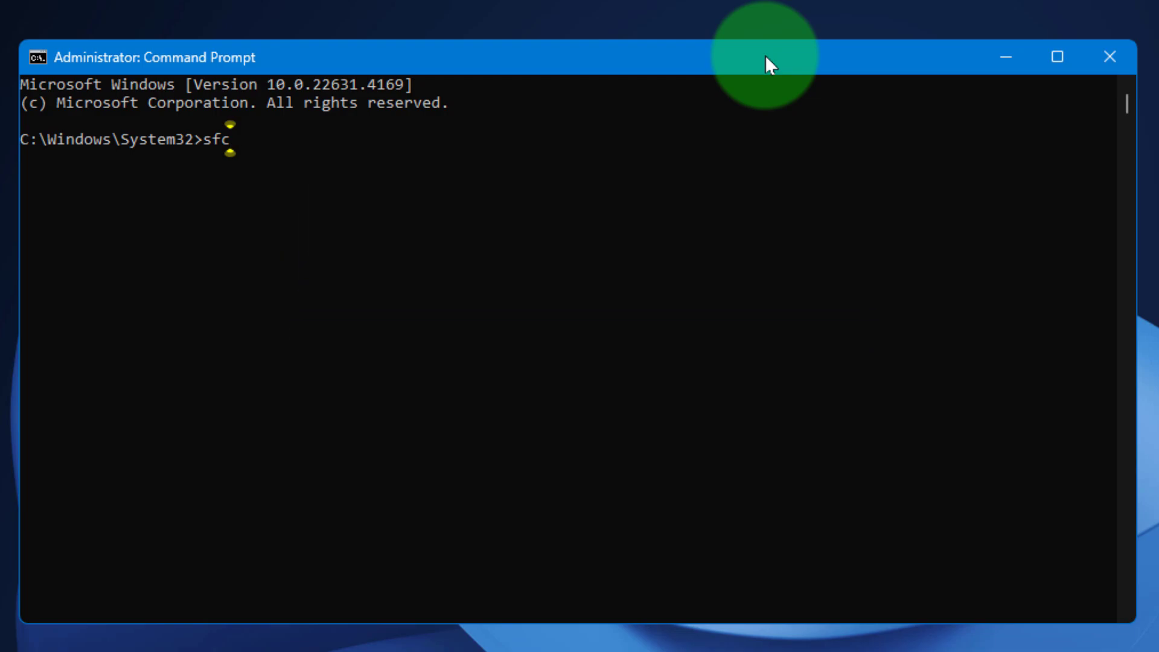
type("/")
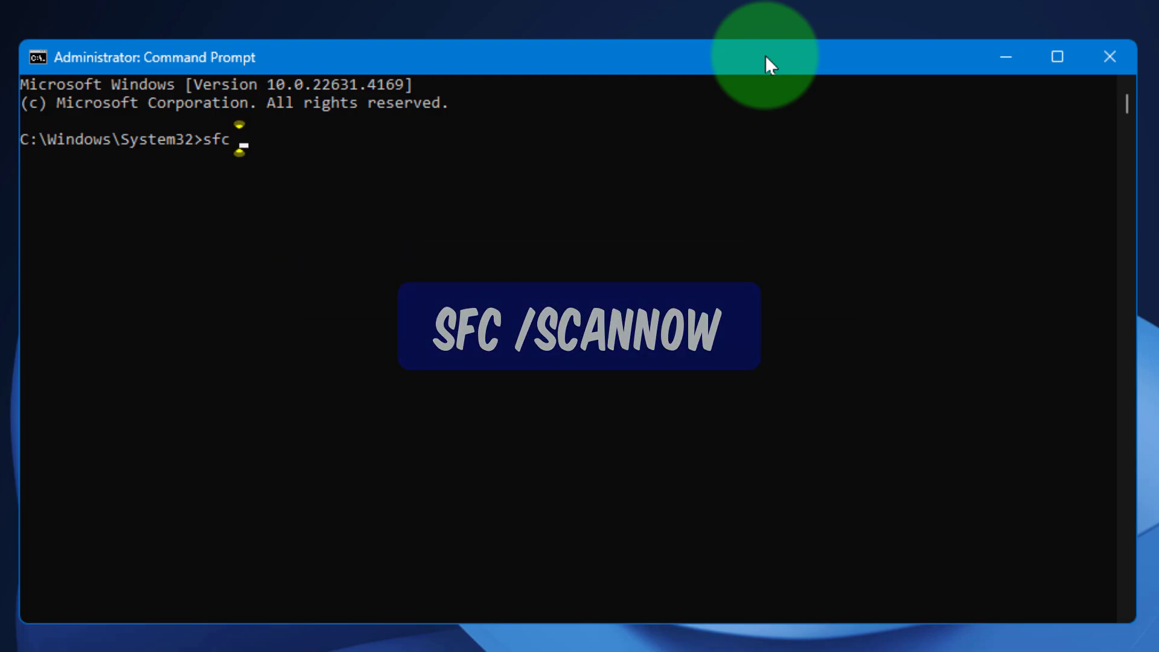
type("scannow")
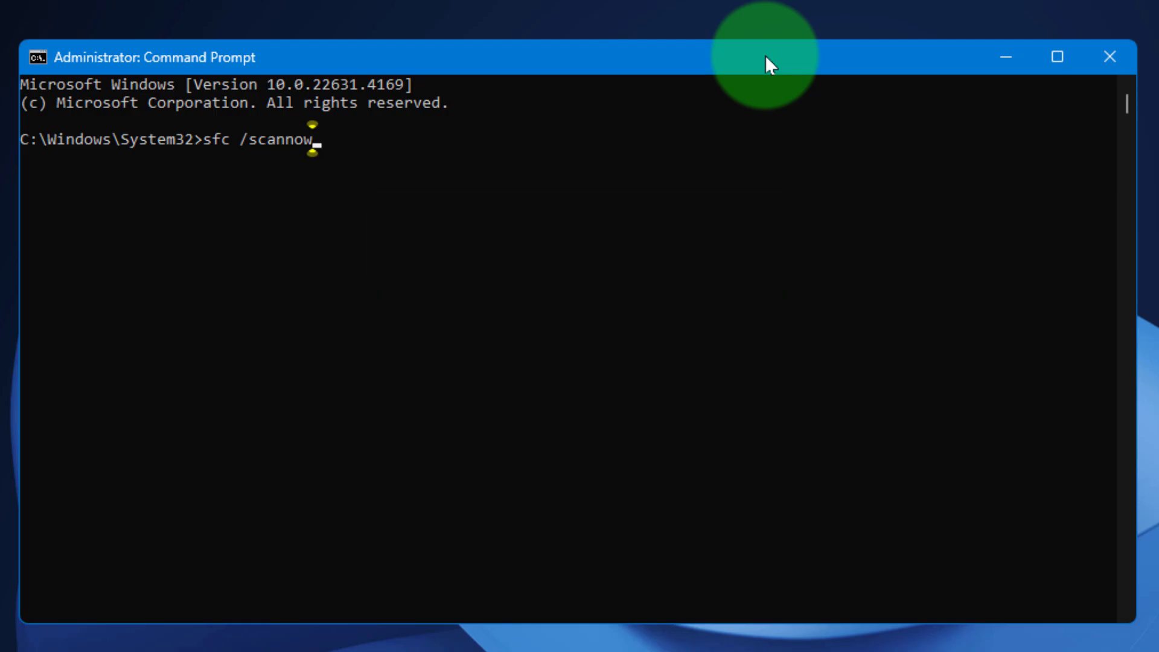
key("Return")
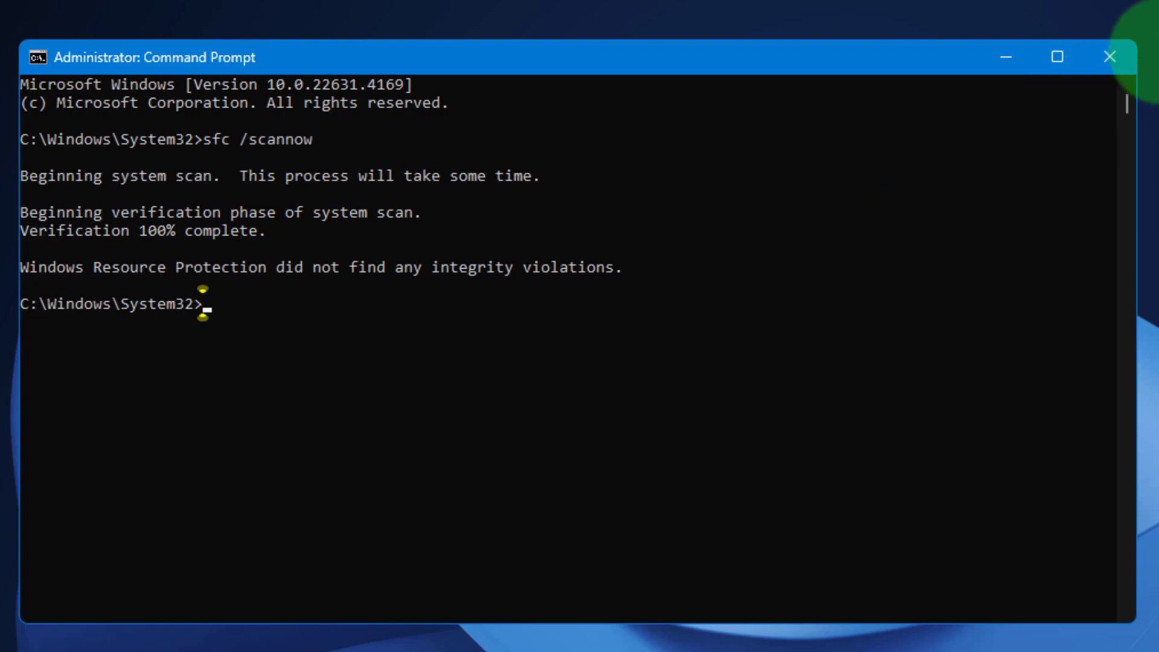
left_click(1119, 61)
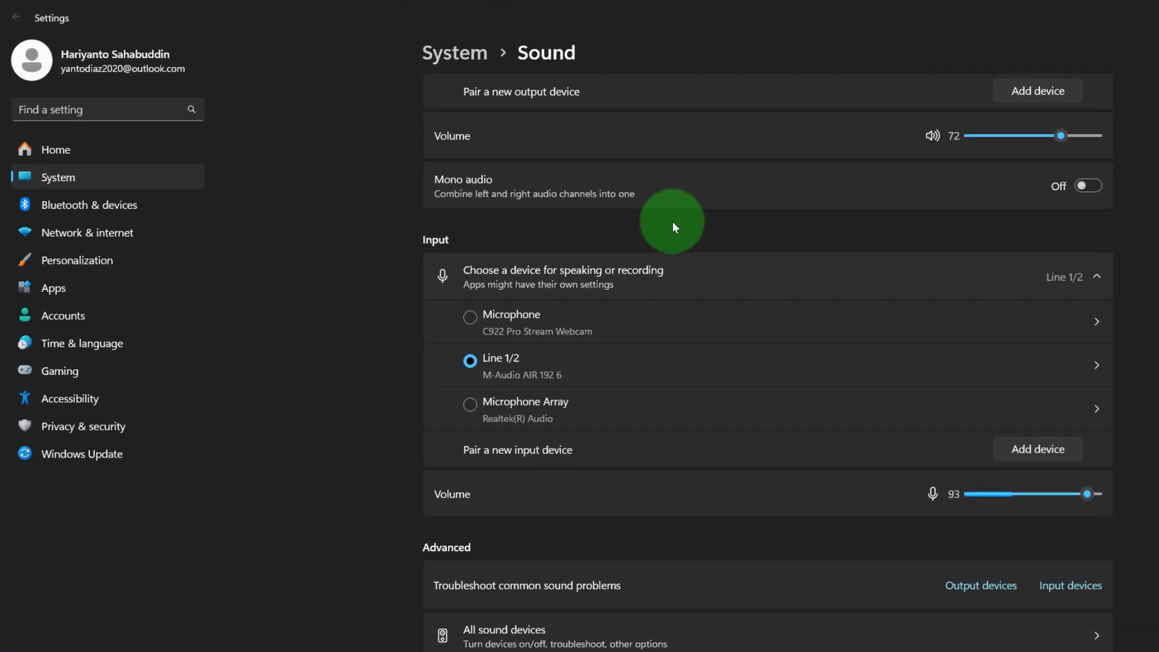
- Open Virus & threat protection from the Privacy & security settings and dismiss the OneDrive recommendation under Ransomware protection
left_click(131, 421)
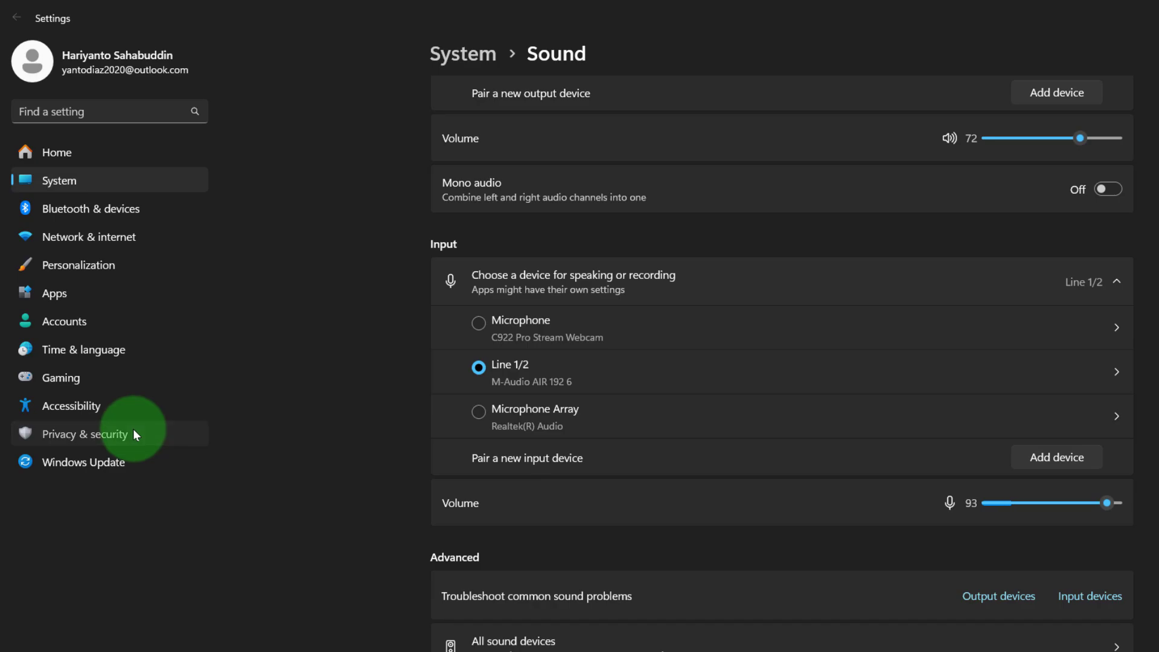
left_click(541, 134)
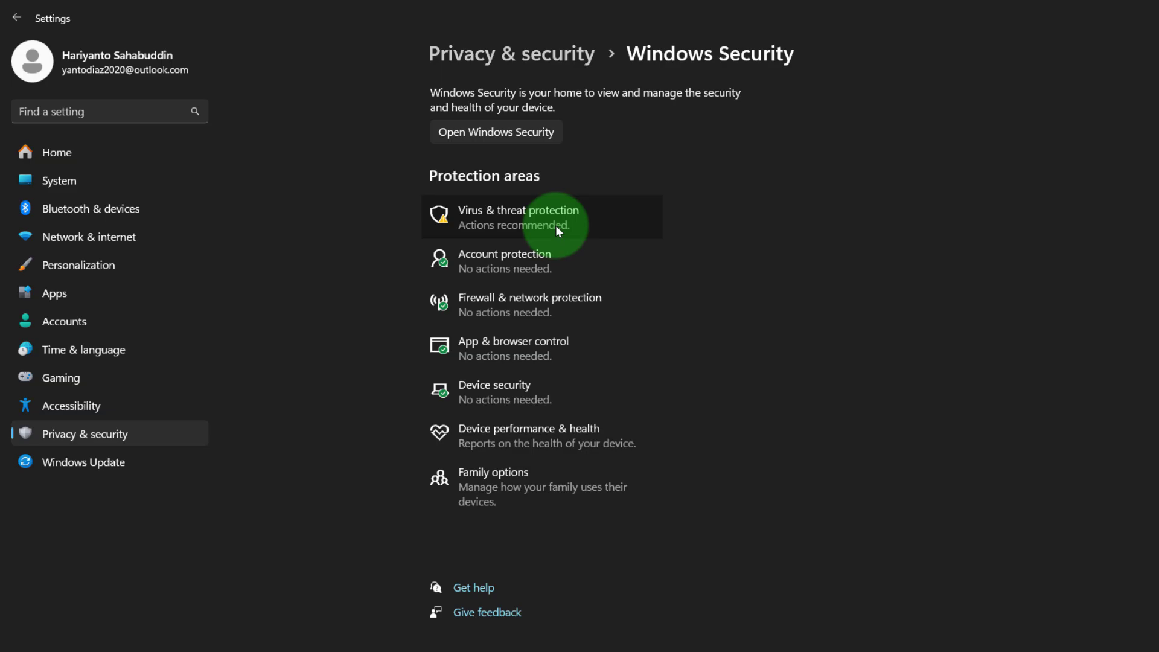
left_click(555, 225)
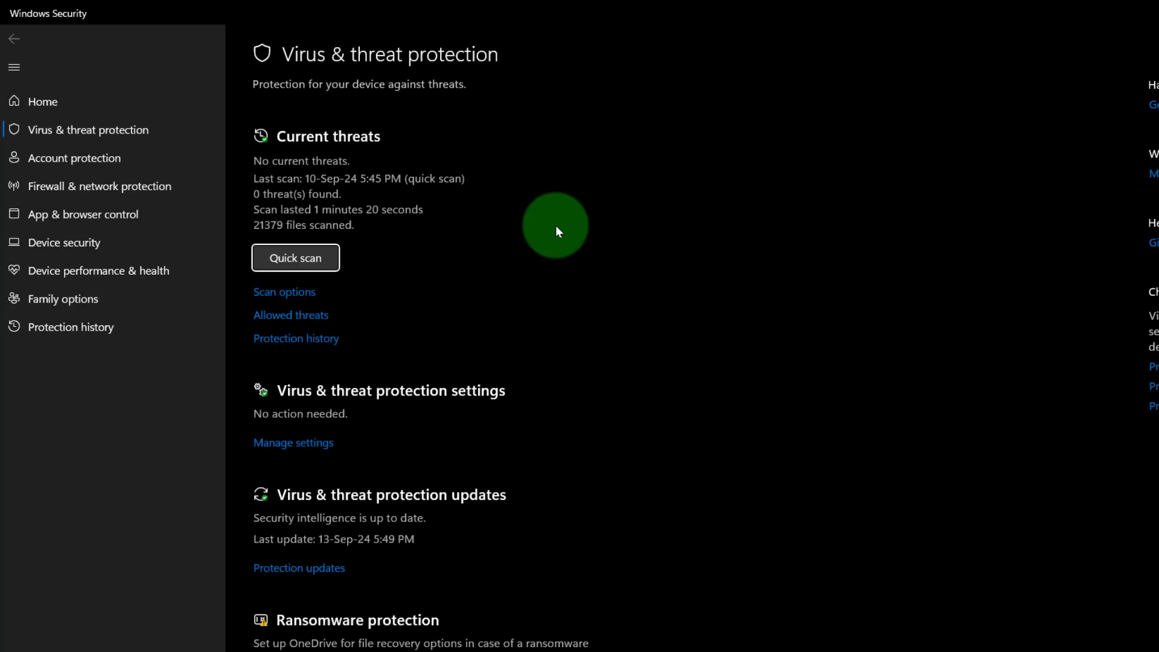
scroll(555, 231, "down", 2)
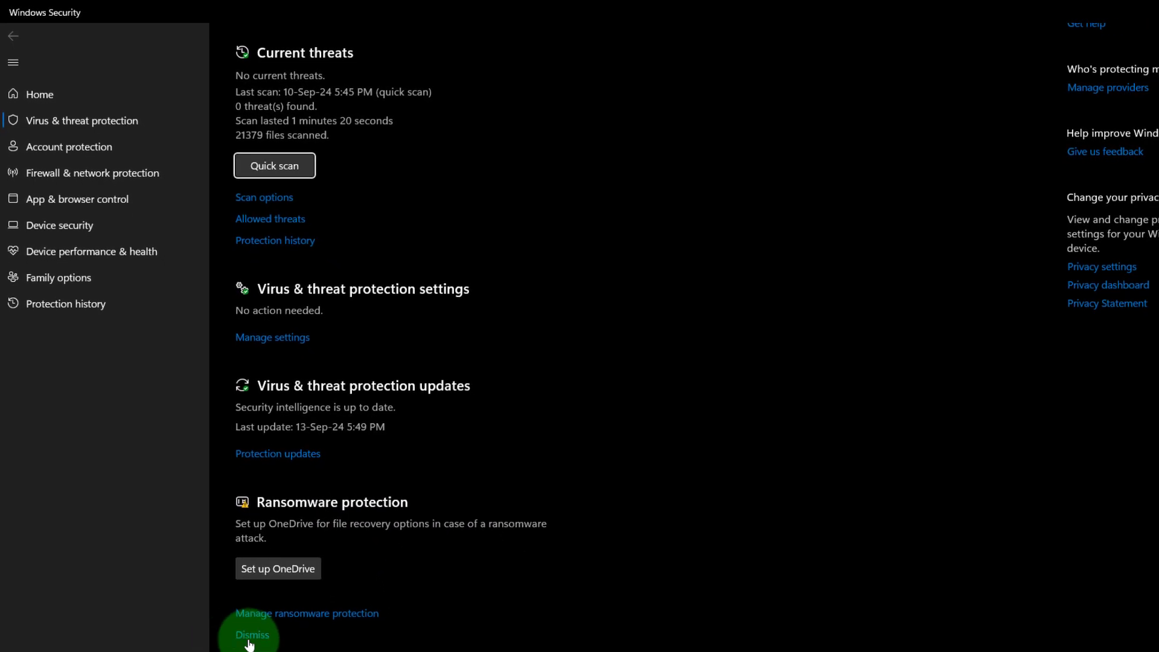
left_click(252, 635)
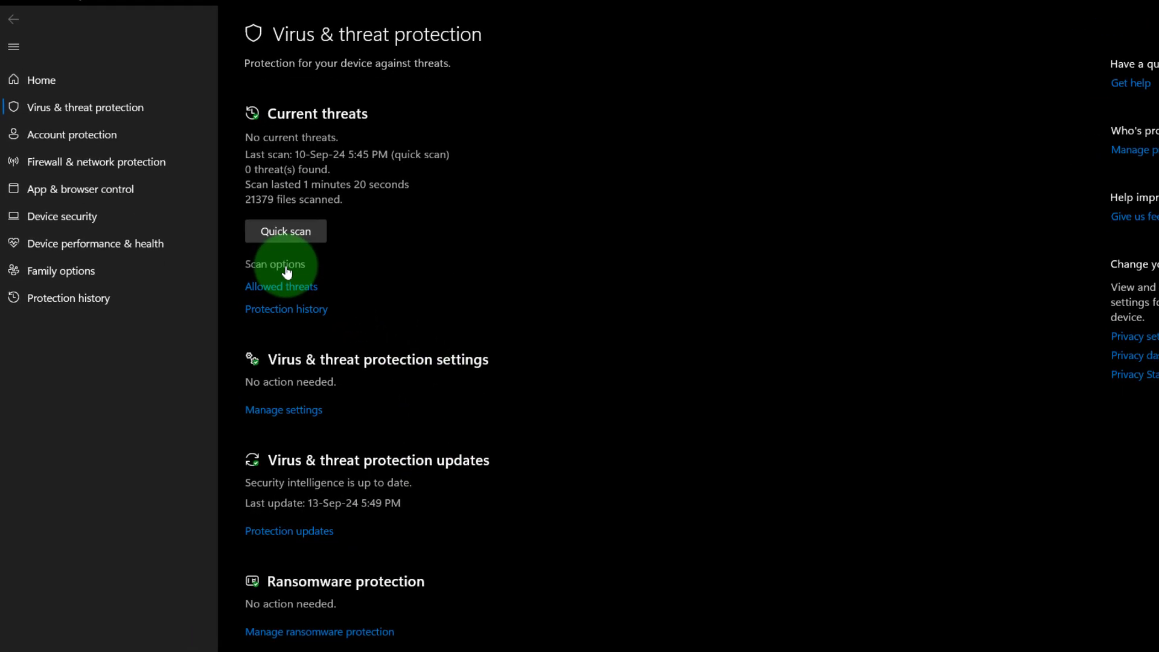
- Open the virus scan options and start a Quick scan
left_click(286, 267)
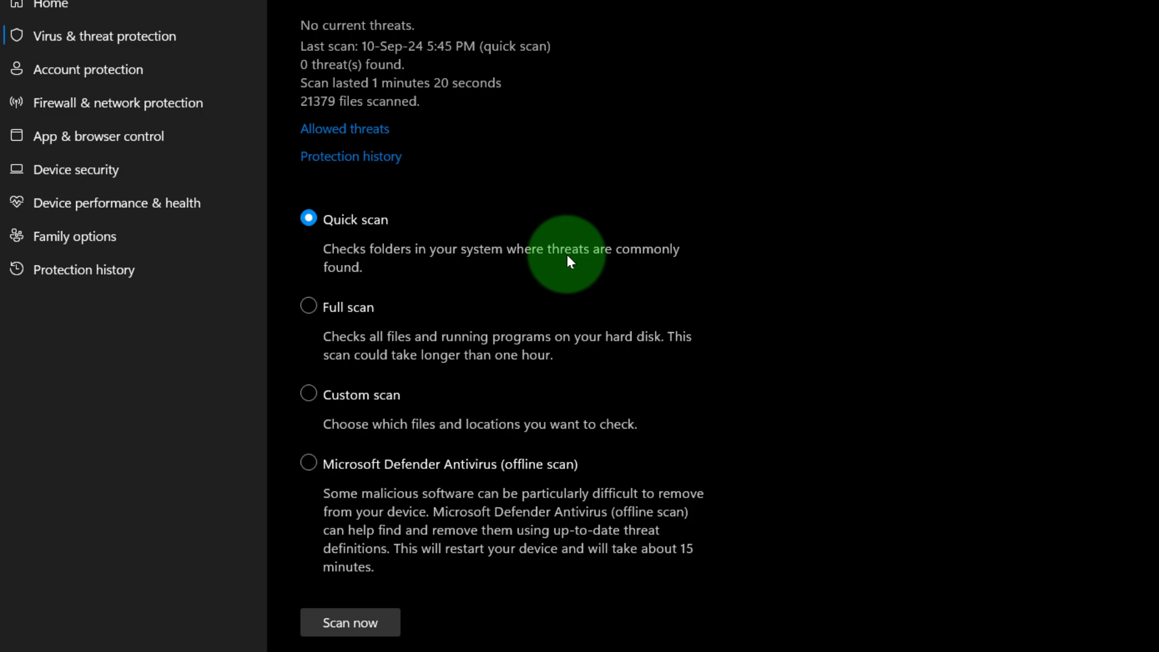
left_click(394, 322)
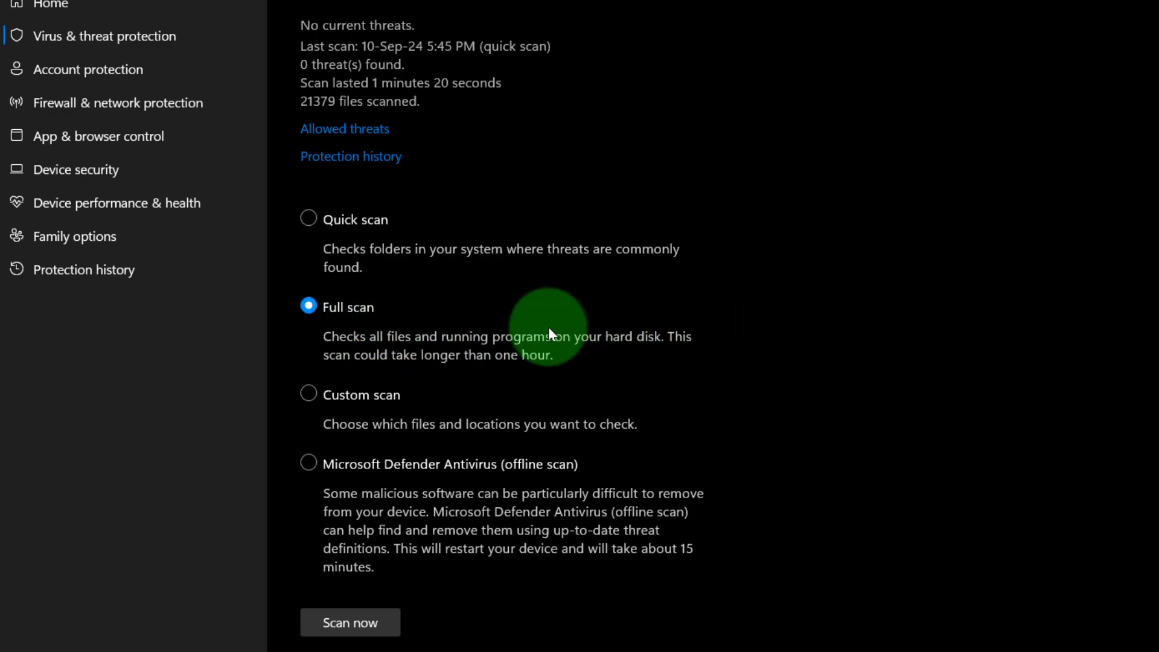
left_click(389, 221)
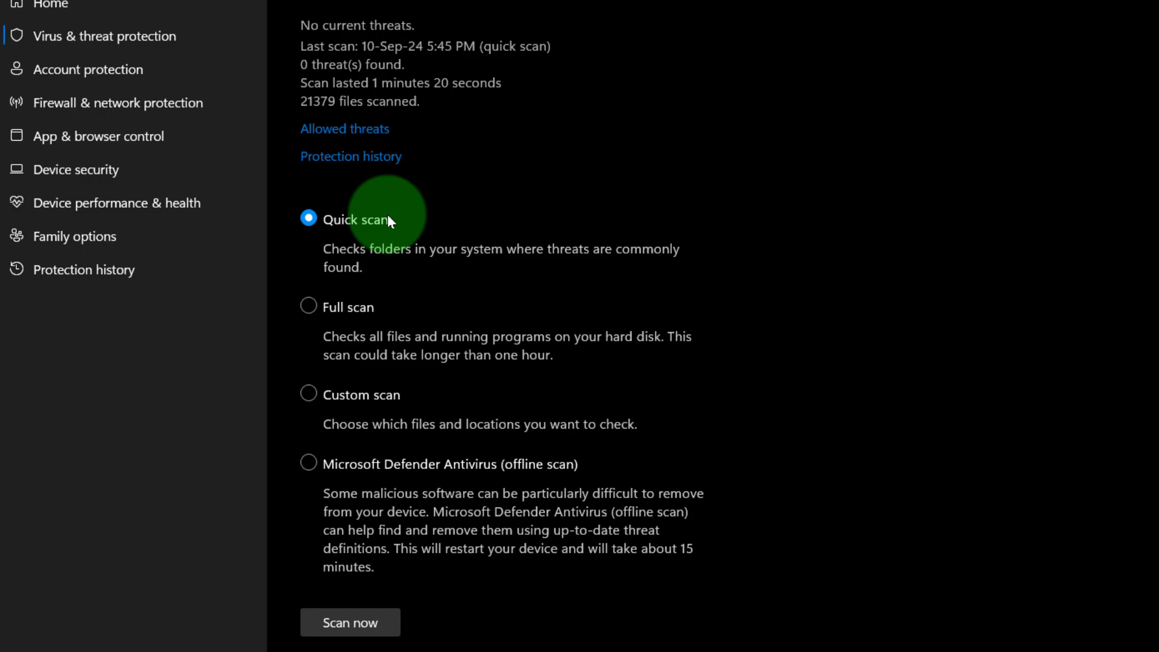
left_click(355, 622)
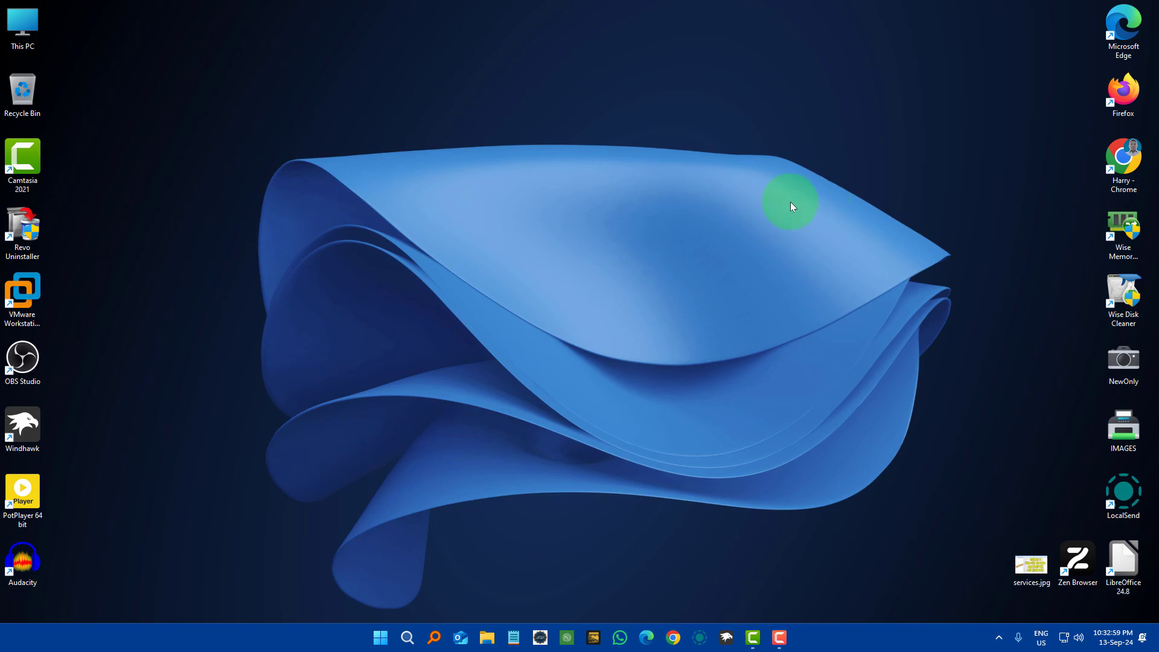
- Search Windows for Device Manager, open it and move its window toward the middle of the desktop
left_click(408, 640)
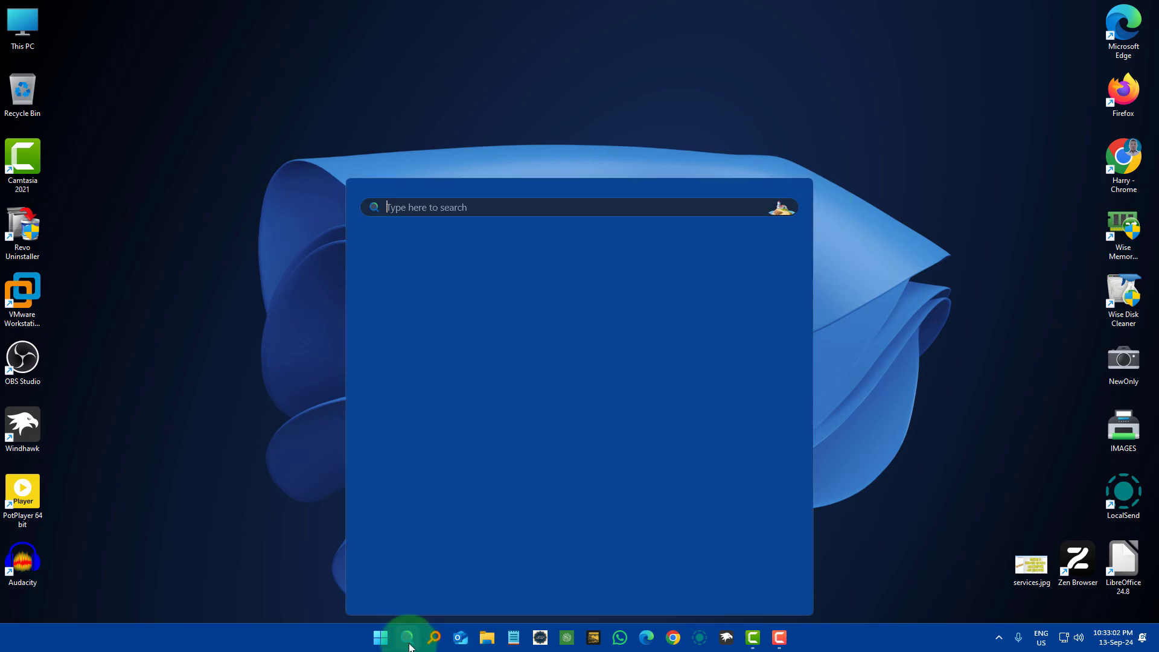
type("device")
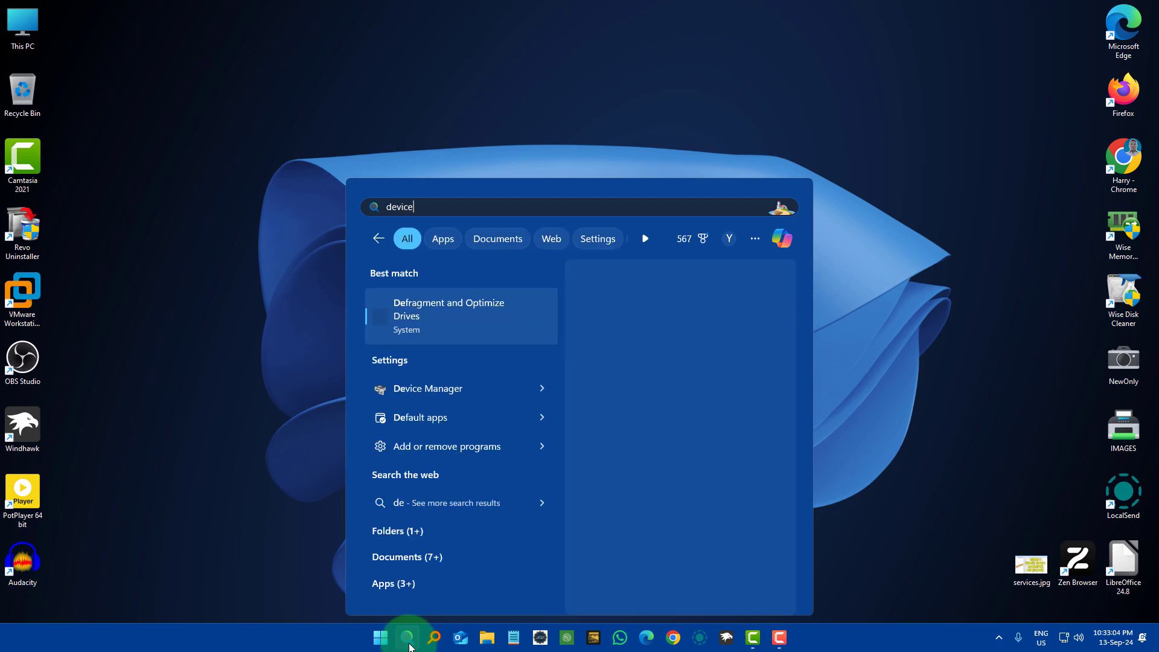
left_click(705, 298)
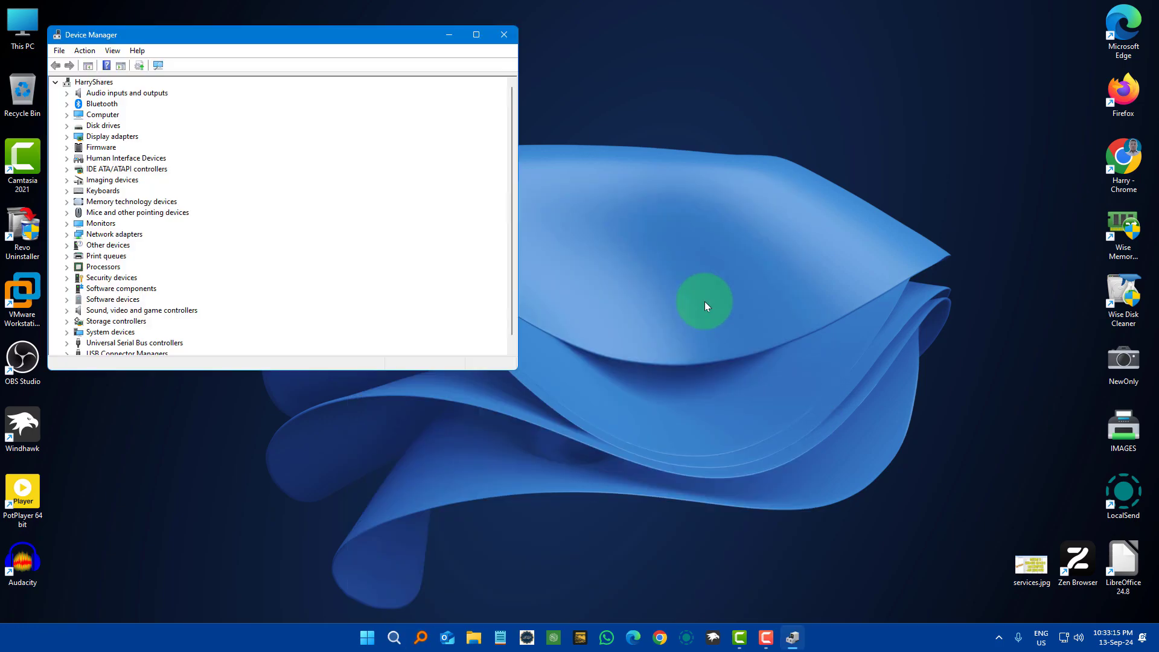
left_click_drag(336, 38, 627, 40)
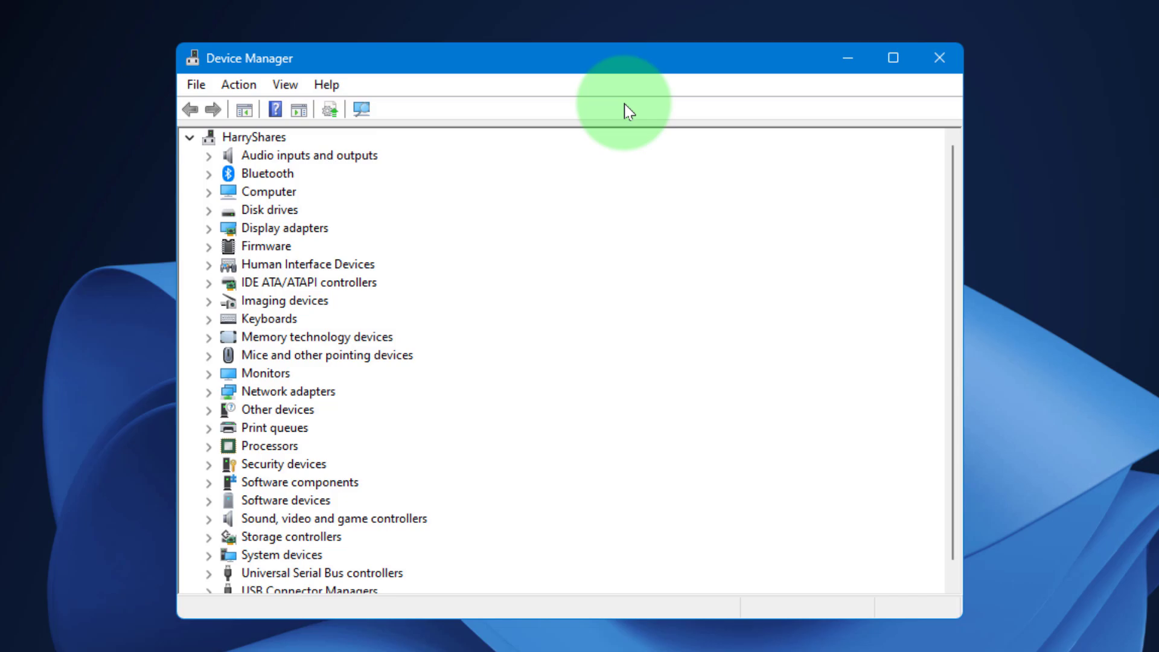
- Examine the device categories for driver problems, checking the Intel(R) Iris(R) Xe Graphics entry under Display adapters
left_click(209, 228)
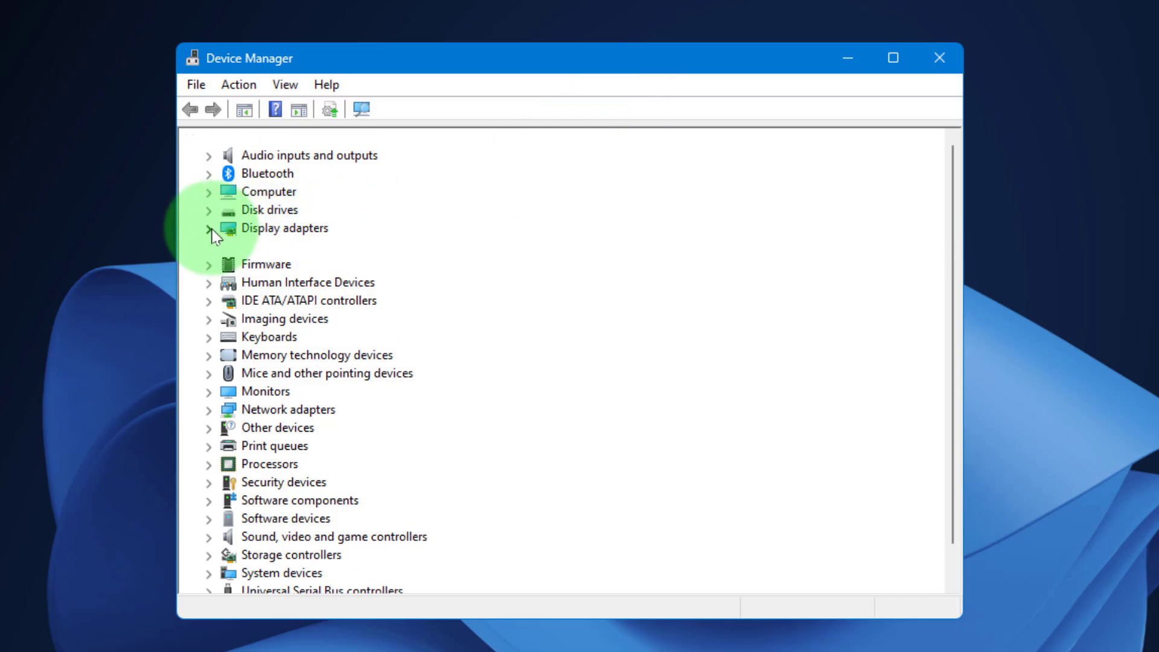
left_click(326, 247)
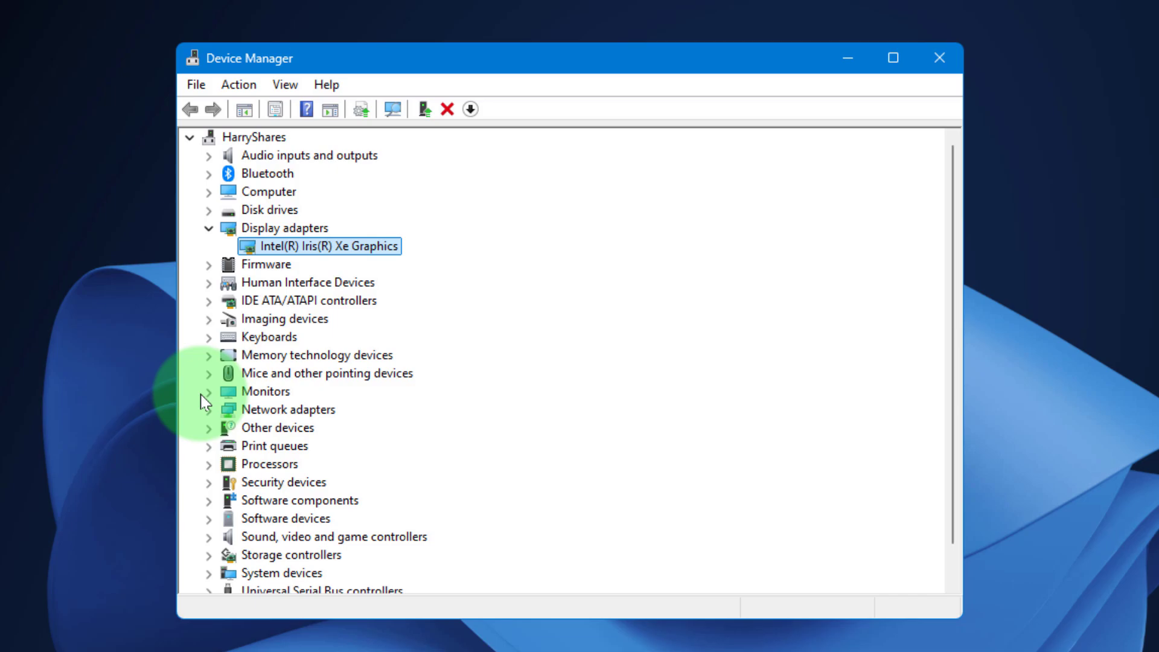
left_click(208, 411)
left_click(209, 319)
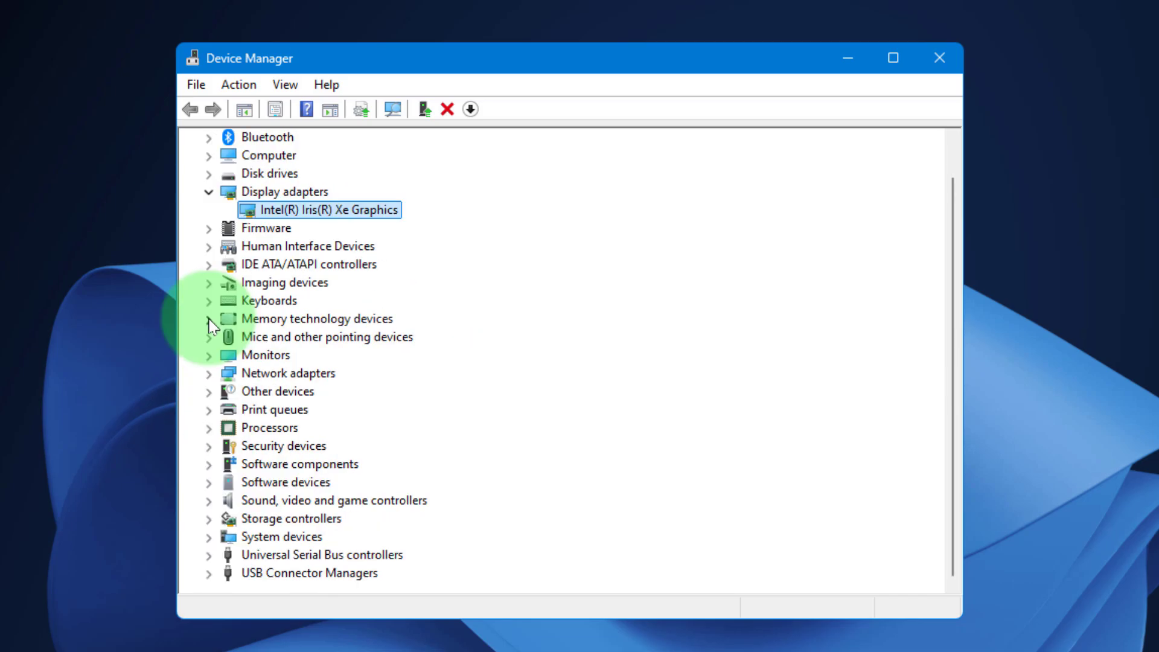
left_click(209, 192)
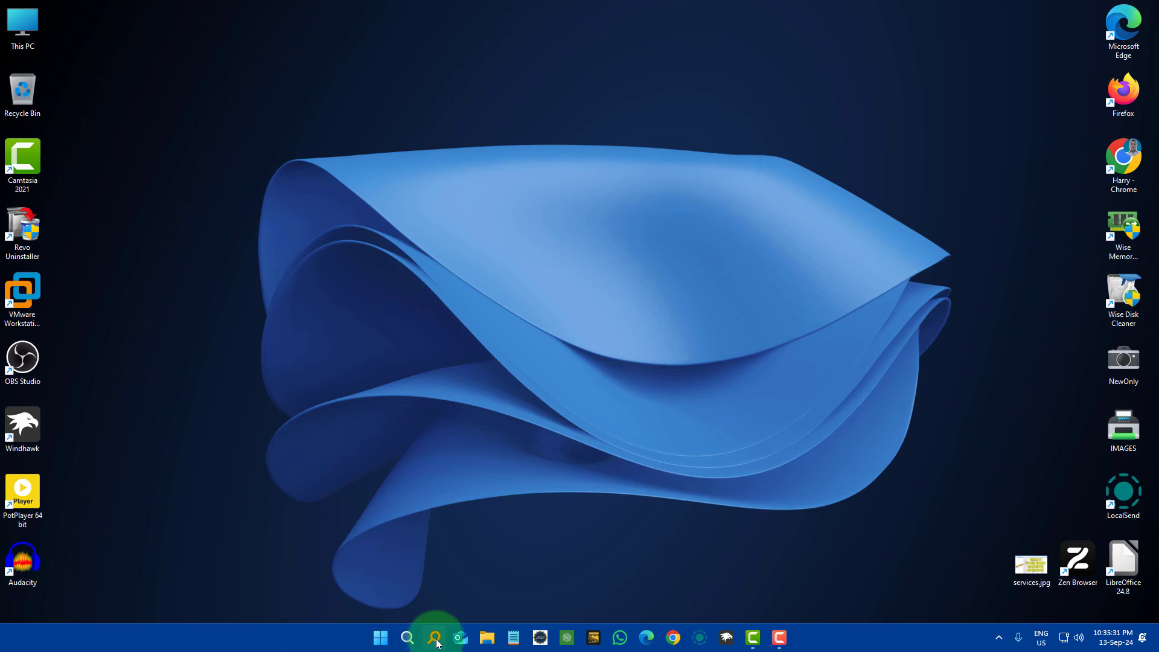
- Open the Windows Temp folder by entering temp in the Run dialog
left_click(407, 638)
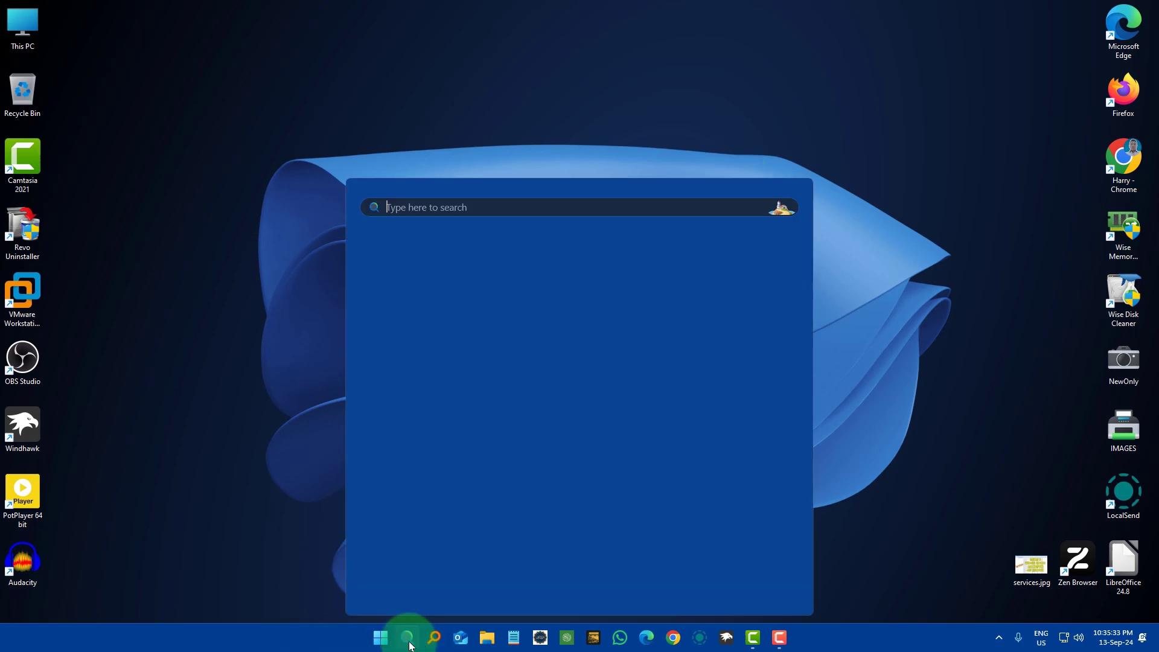
type("run")
key("Return")
type("temp")
key("Return")
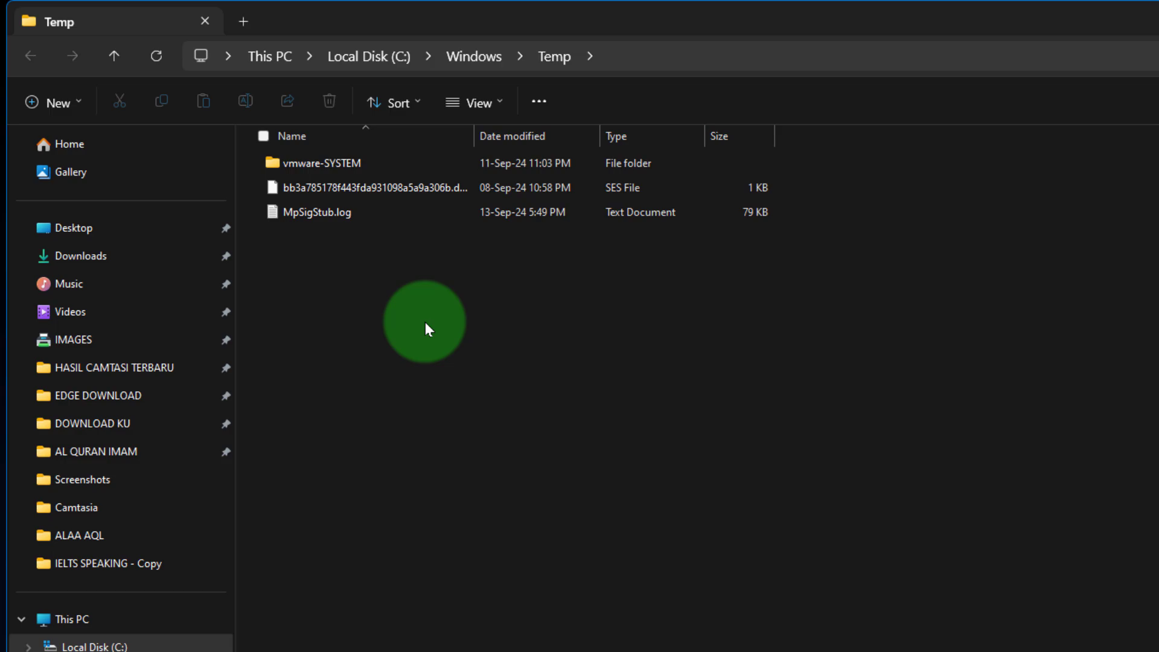
- Delete all files and folders in the Windows Temp folder
key("ctrl+a")
key("Delete")
left_click(978, 384)
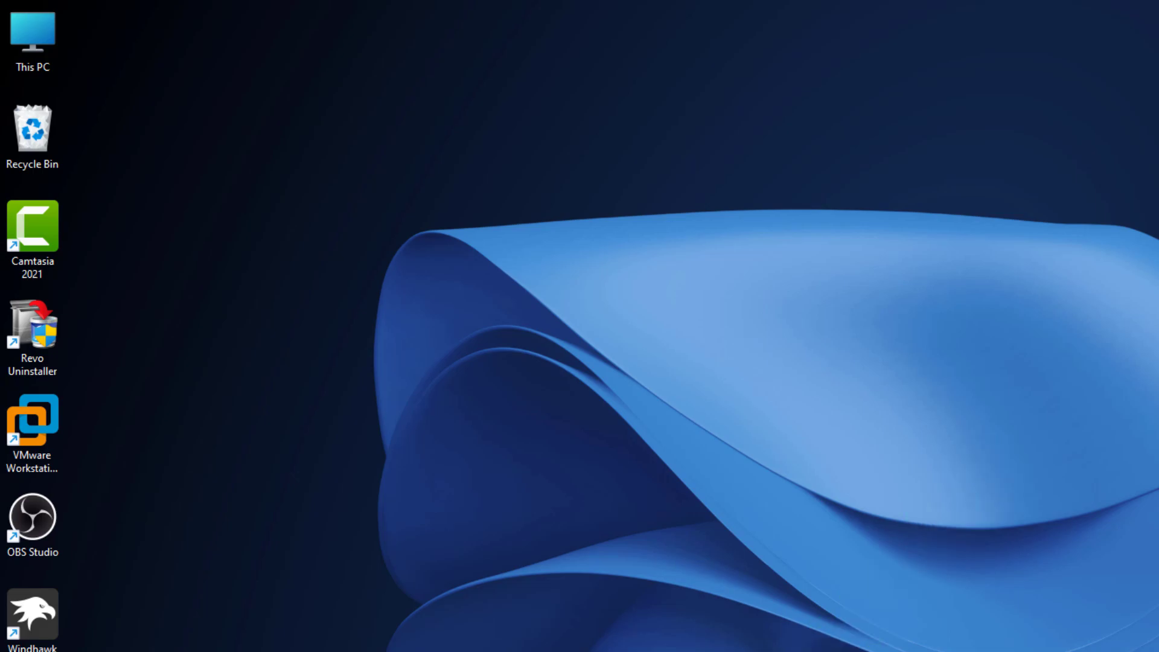
- Open the user's local Temp folder by entering %temp% in the Run dialog and look through its files
type("run")
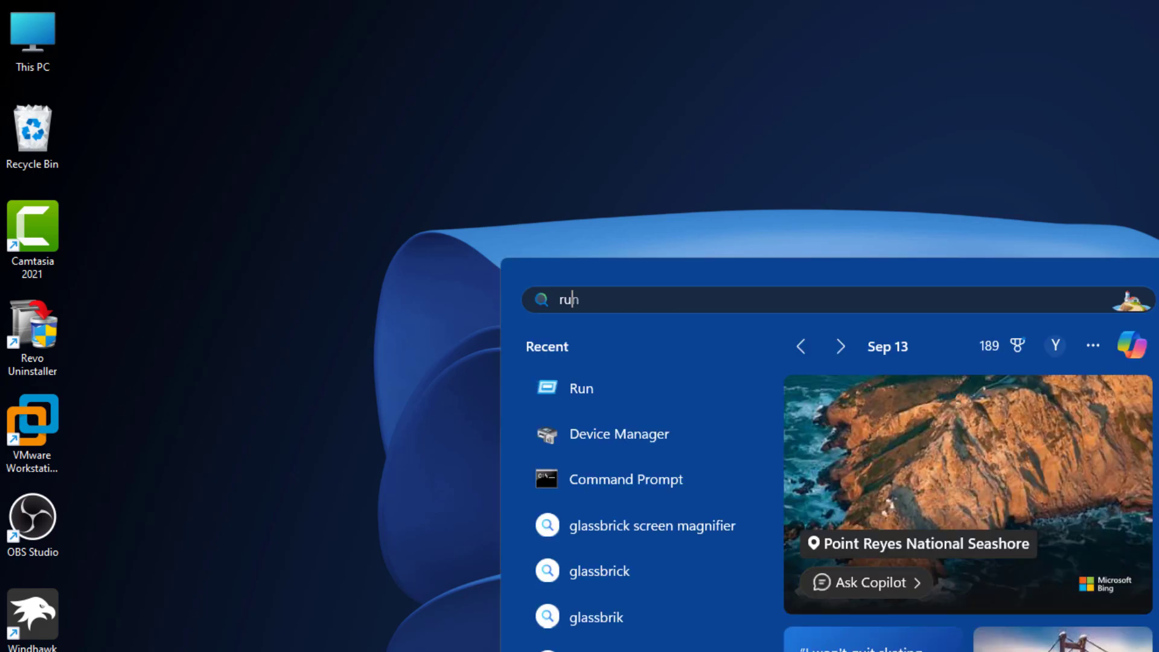
left_click(997, 472)
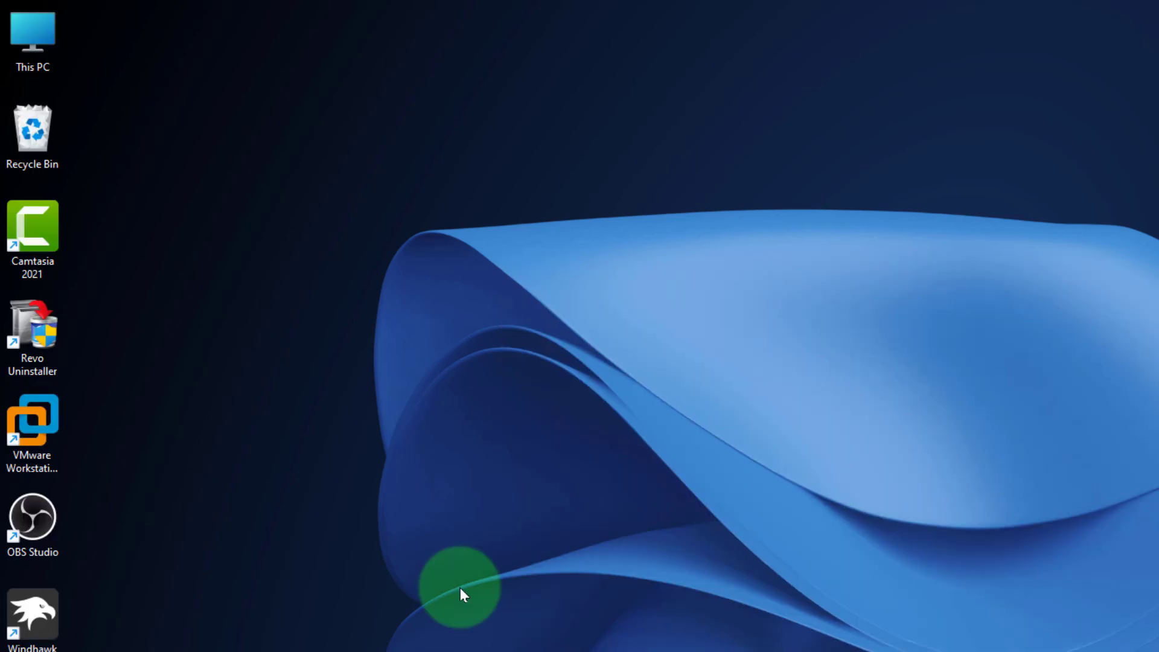
type("5")
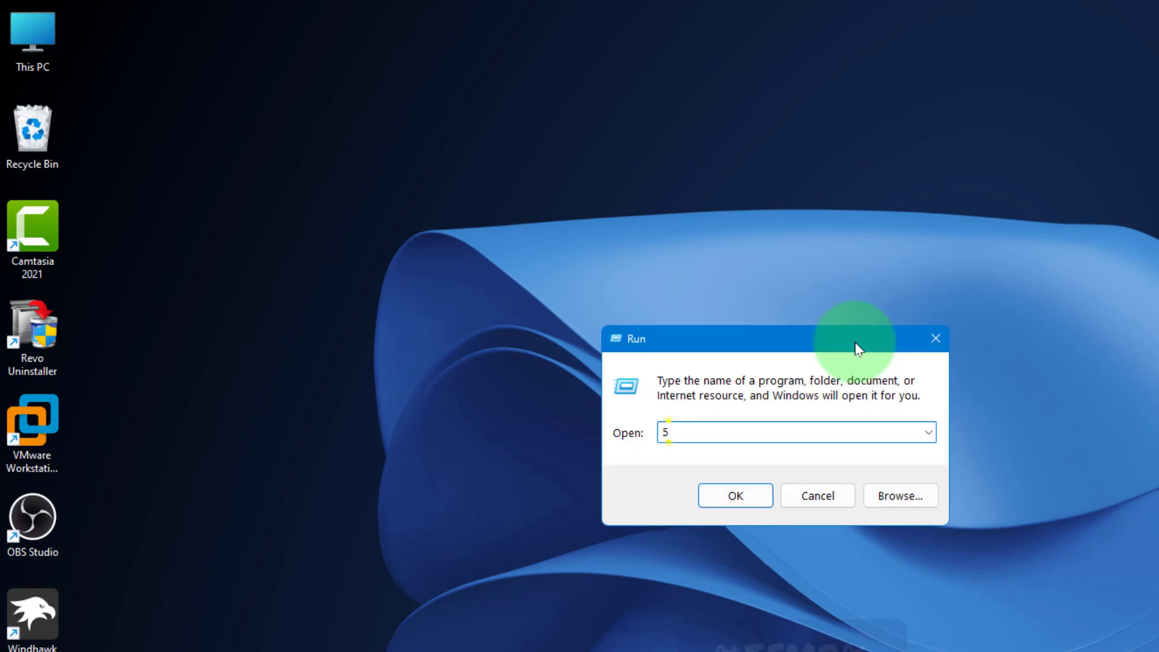
key("BackSpace")
type("%tempt")
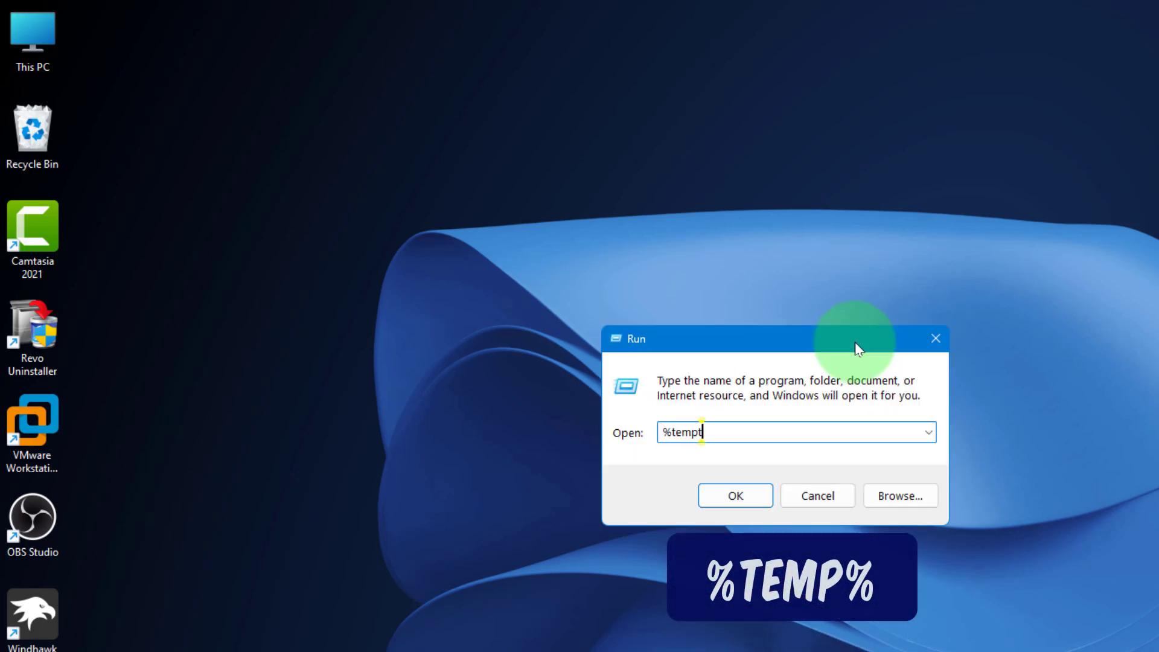
key("BackSpace")
type("%")
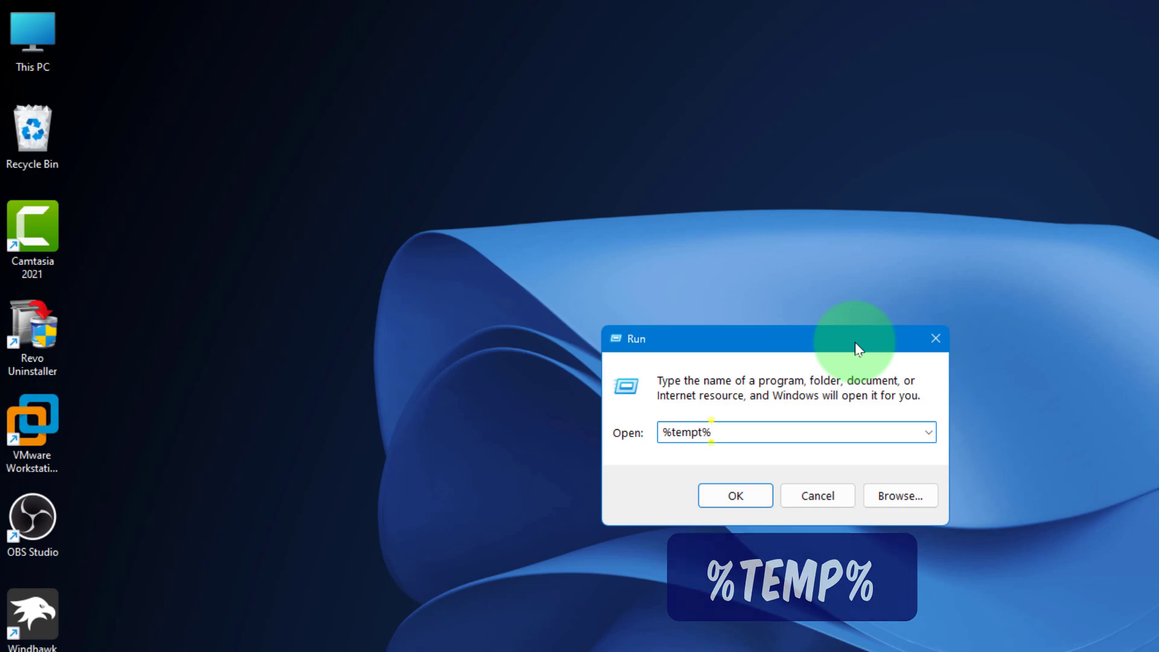
left_click(734, 505)
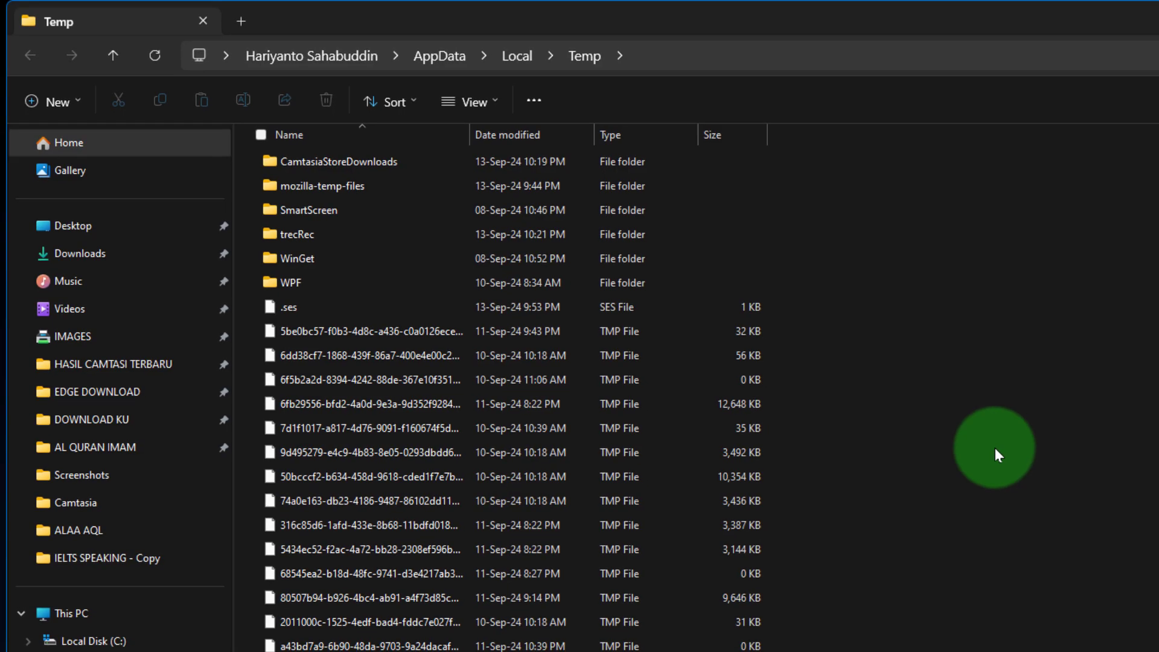
scroll(1005, 452, "down", 5)
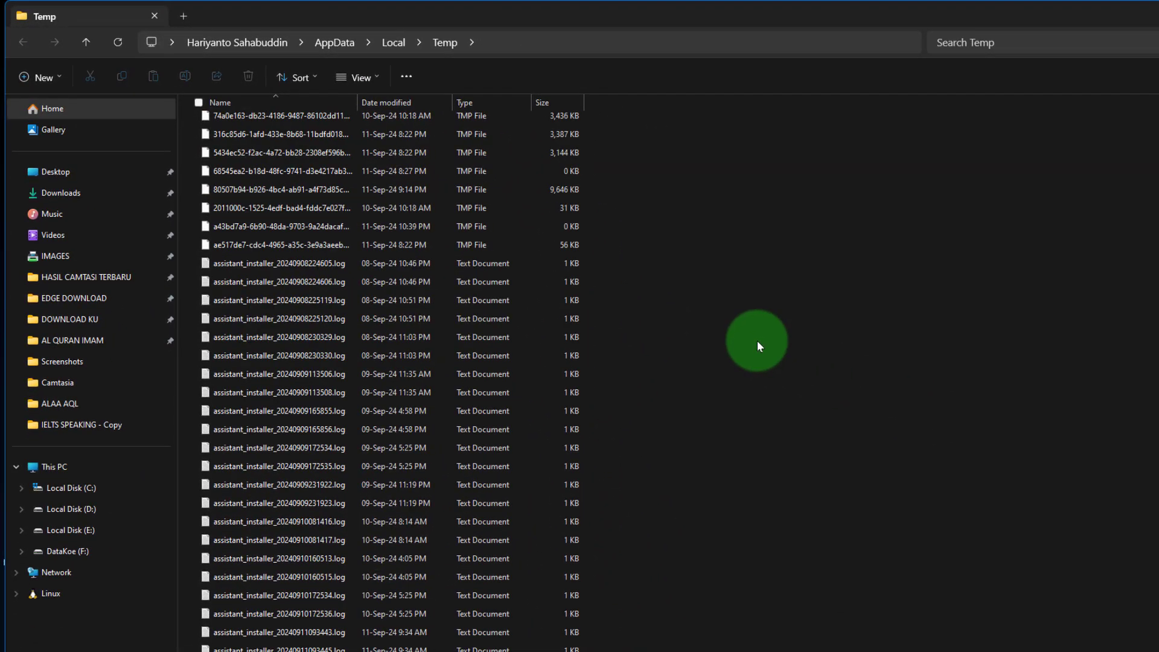
- Delete all files and folders in the user's local Temp folder, skipping the in-use trecRec folder, and close the window
scroll(757, 341, "down", 3)
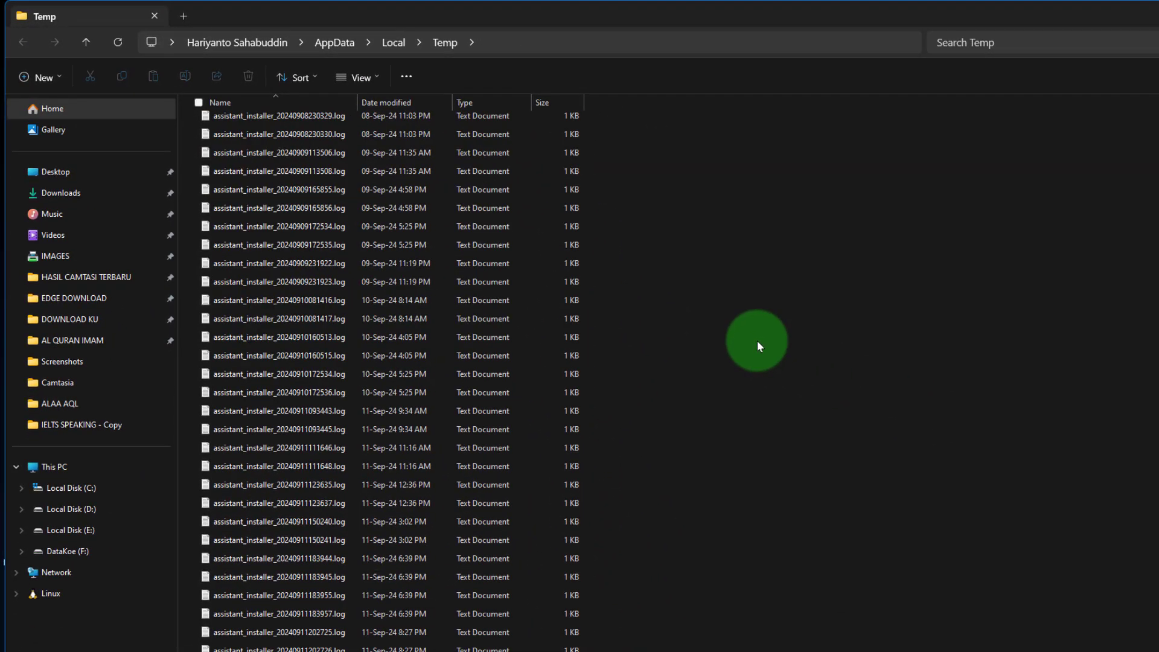
scroll(758, 340, "up", 10)
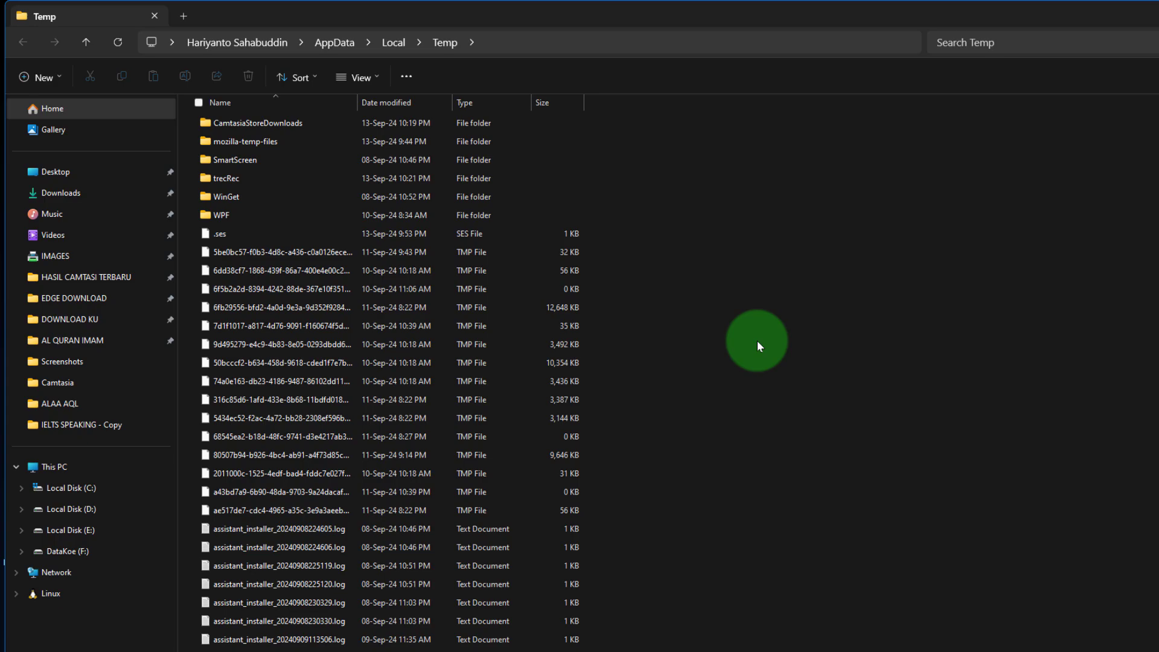
key("ctrl+a")
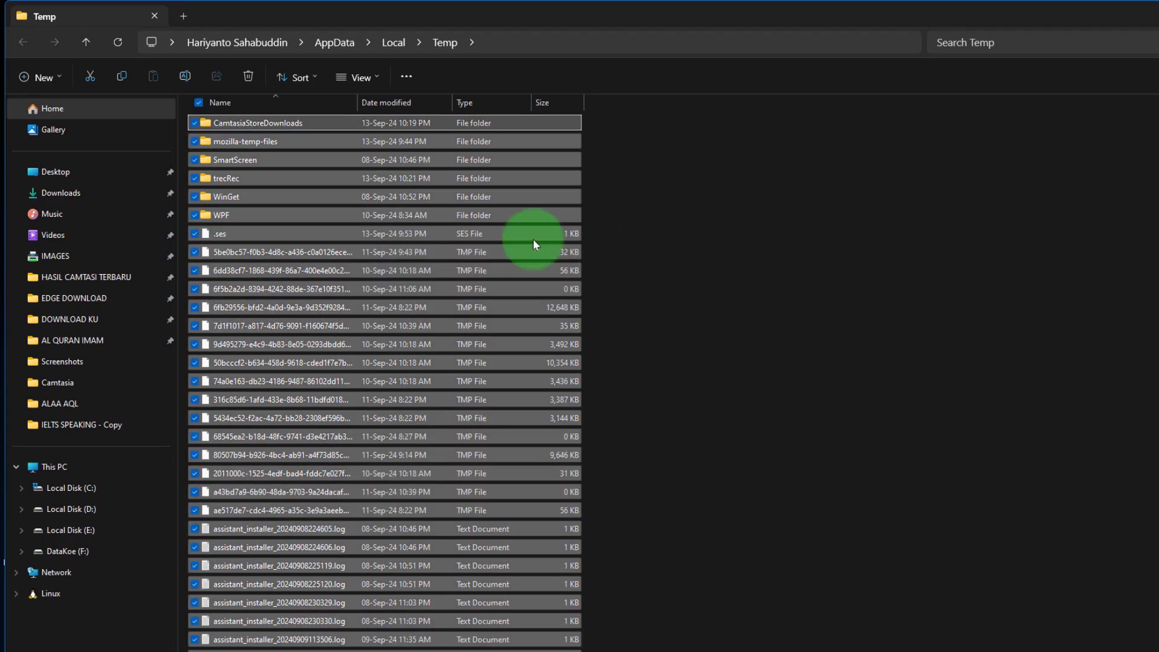
left_click(252, 76)
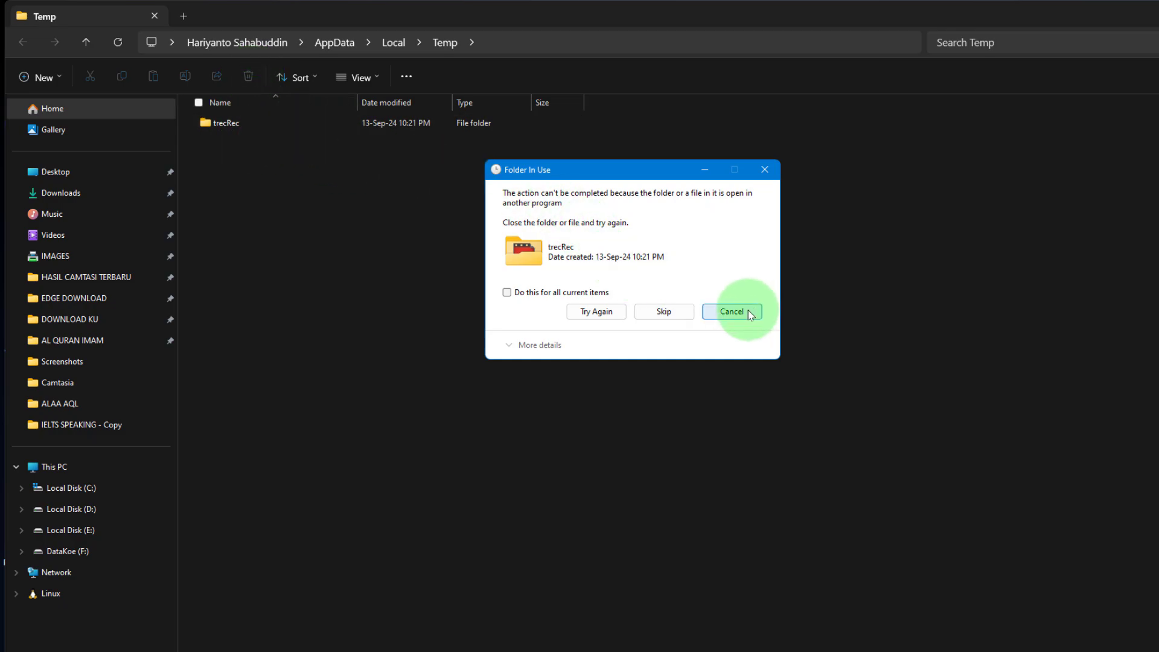
left_click(661, 314)
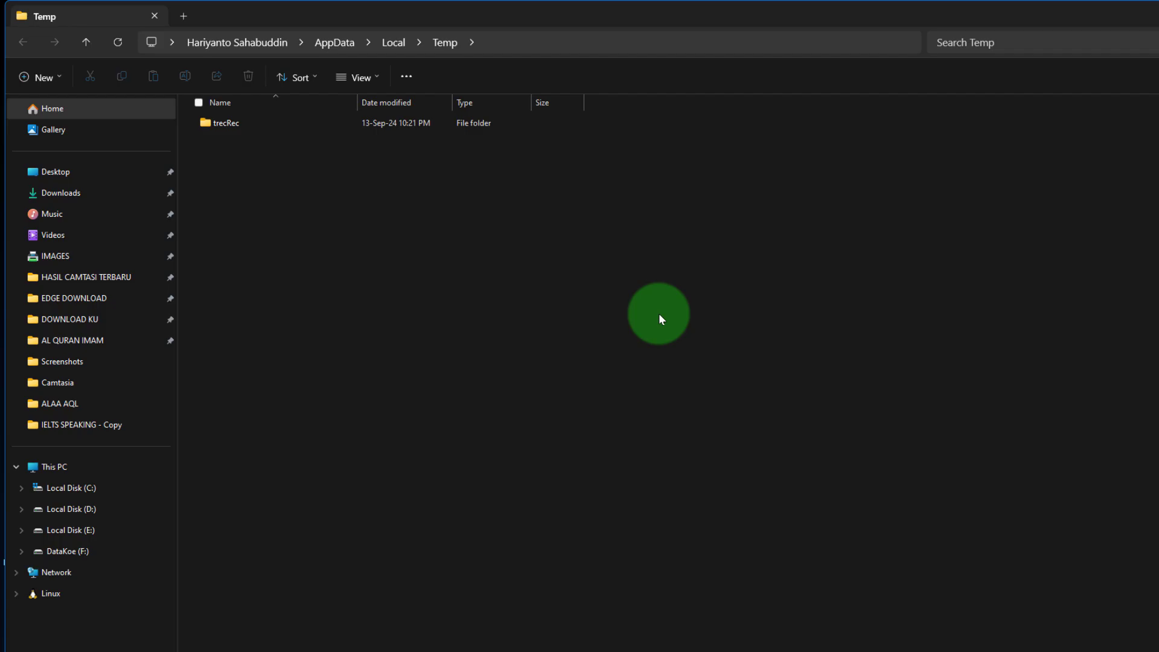
left_click(1143, 9)
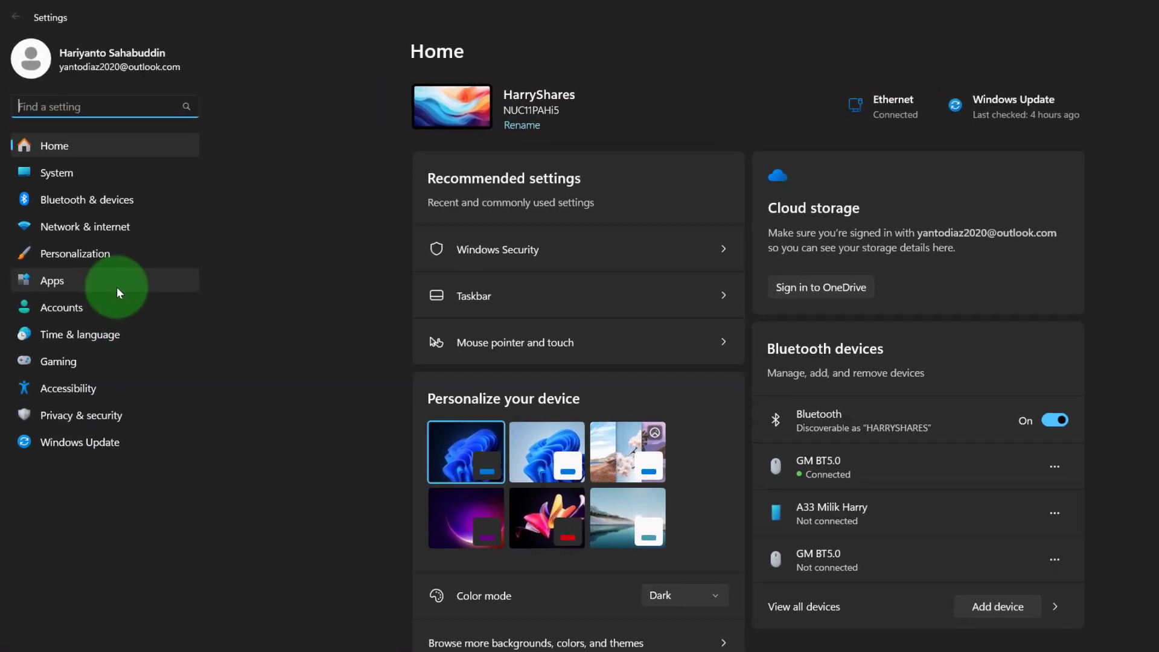
- Find Muse Hub among the installed apps in Windows Settings and uninstall it
left_click(114, 252)
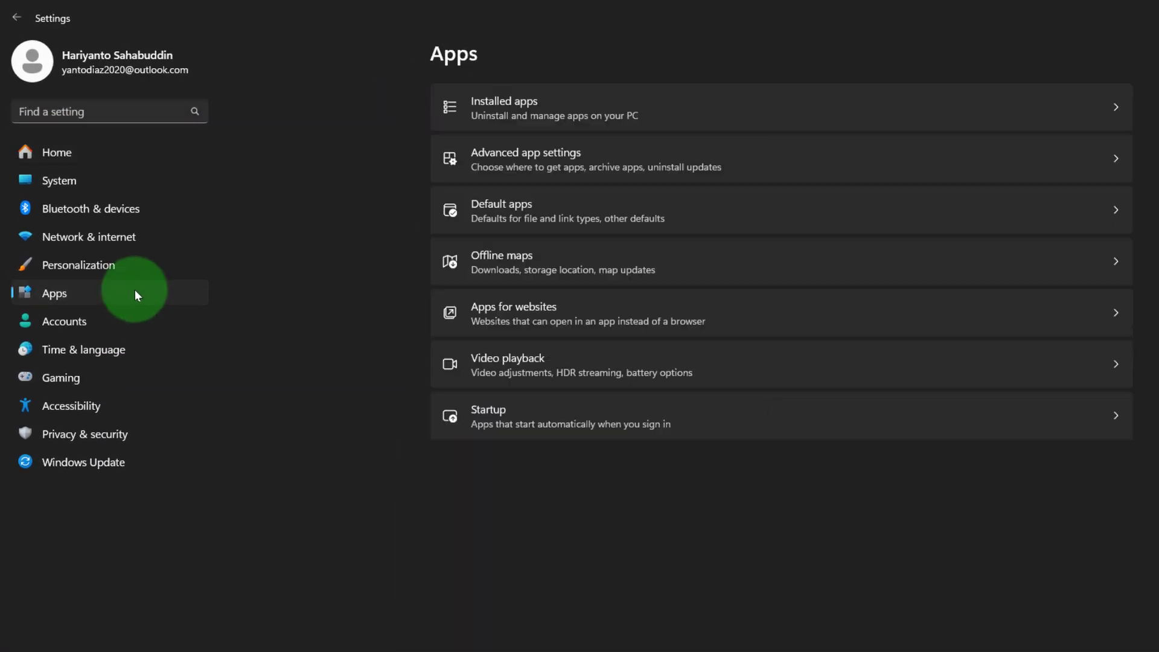
left_click(519, 111)
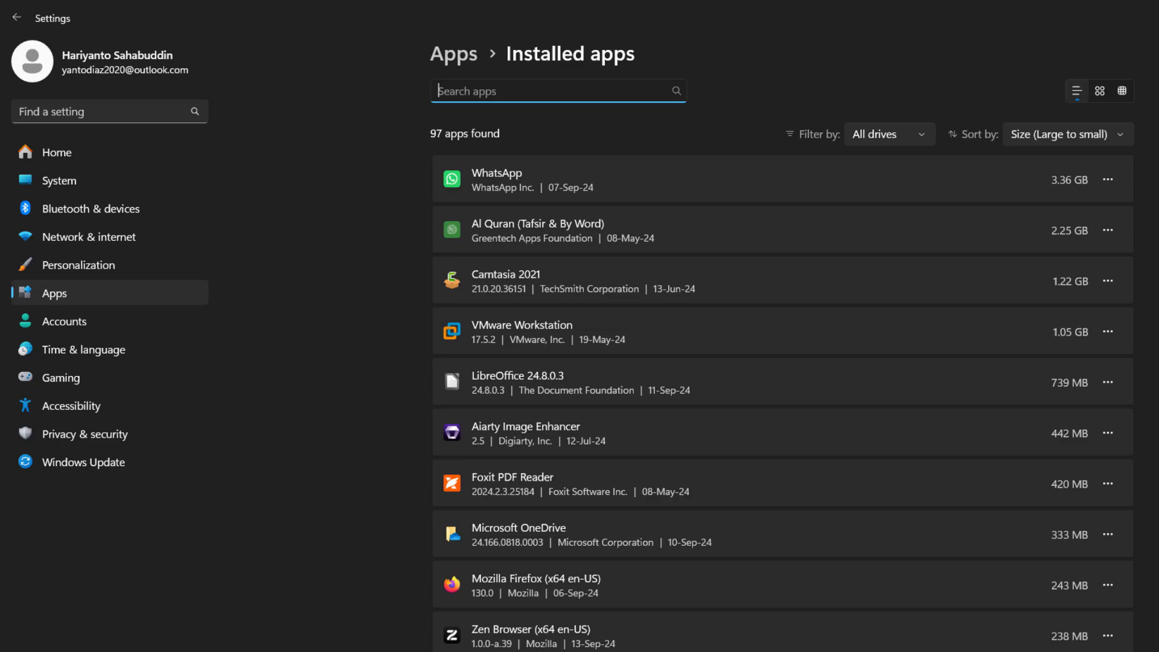
scroll(814, 457, "down", 5)
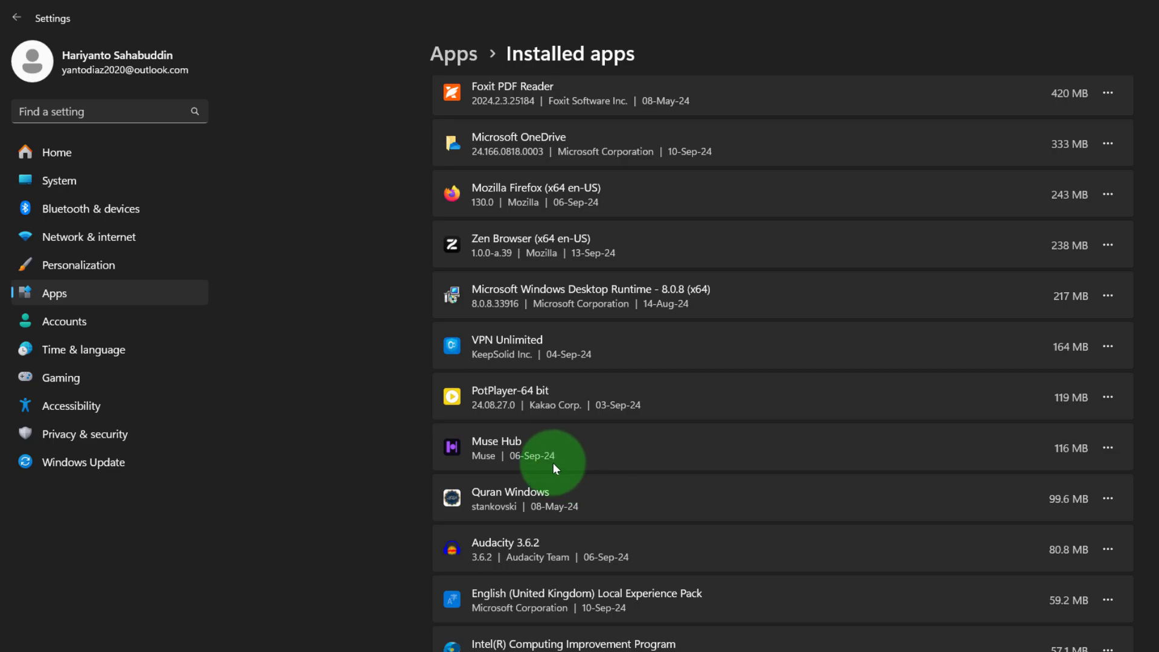
left_click(1109, 447)
left_click(994, 532)
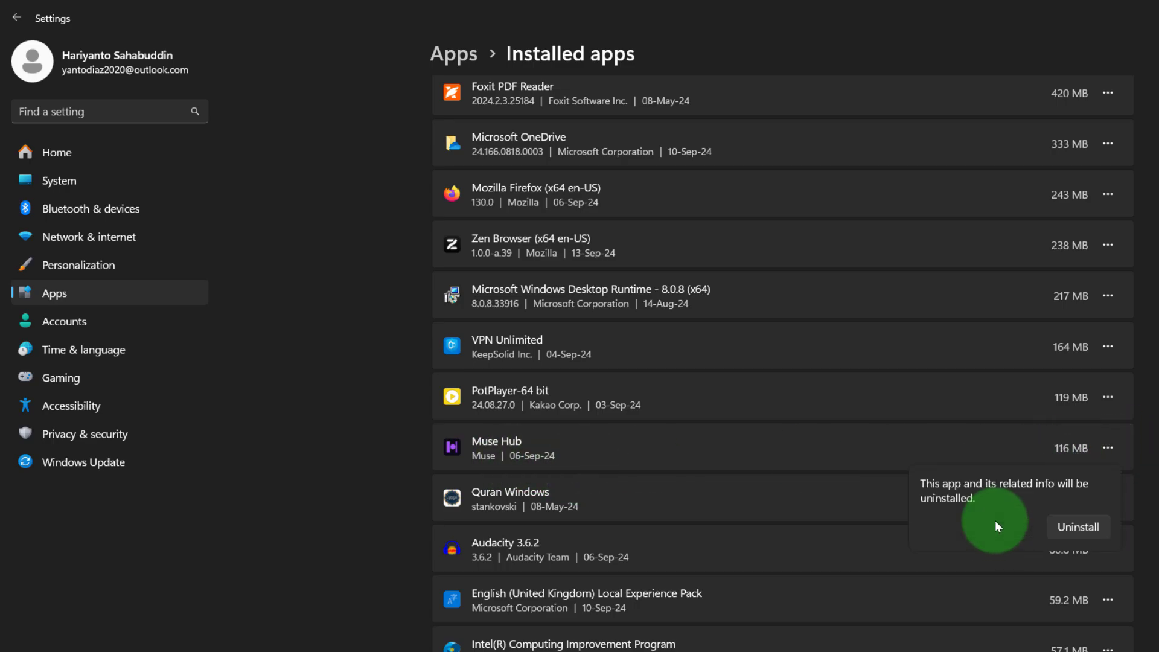
left_click(1078, 526)
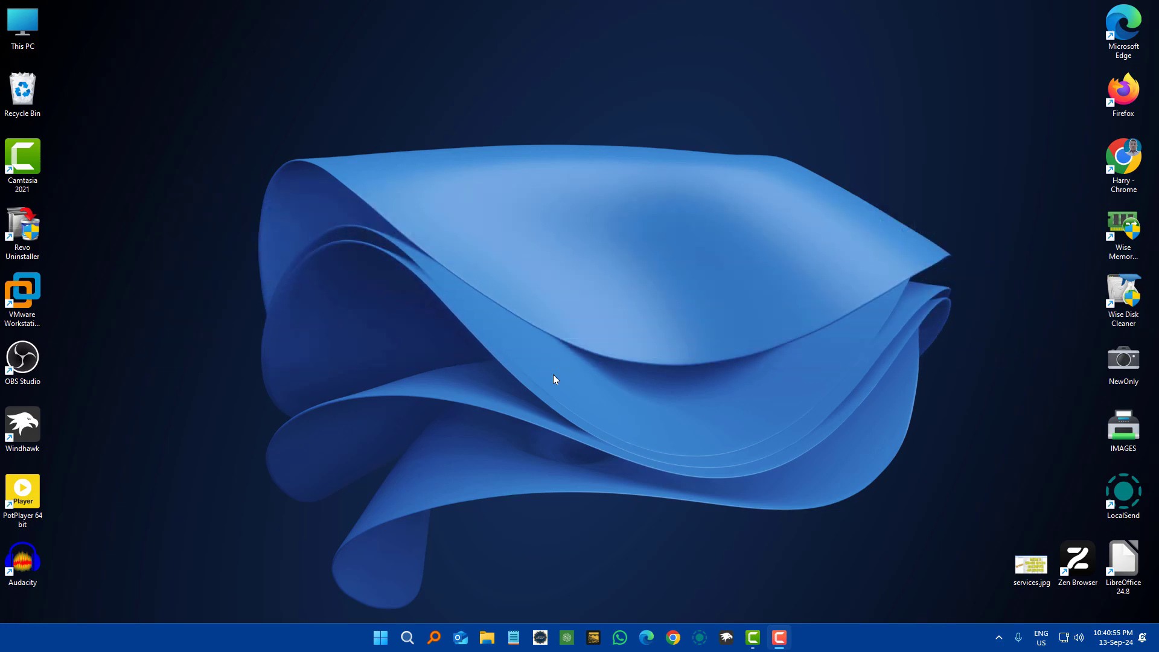
- Open the startup apps list in Task Manager and check the options available for RtkAudUService64.exe
right_click(823, 639)
left_click(872, 588)
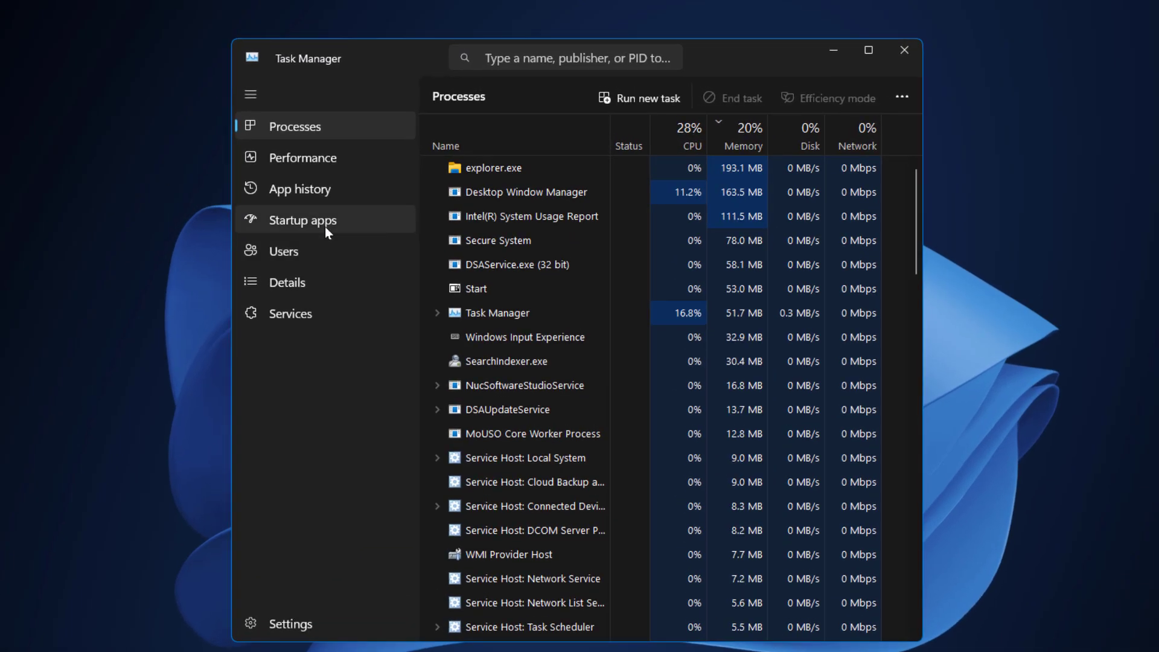
left_click(325, 222)
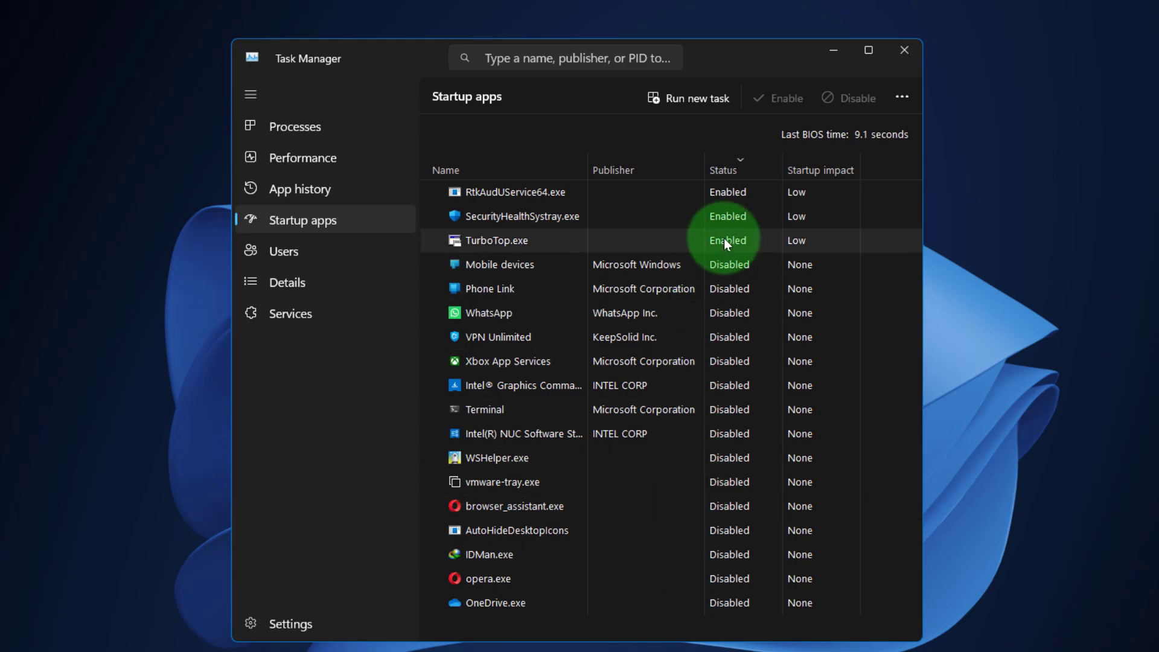
right_click(734, 188)
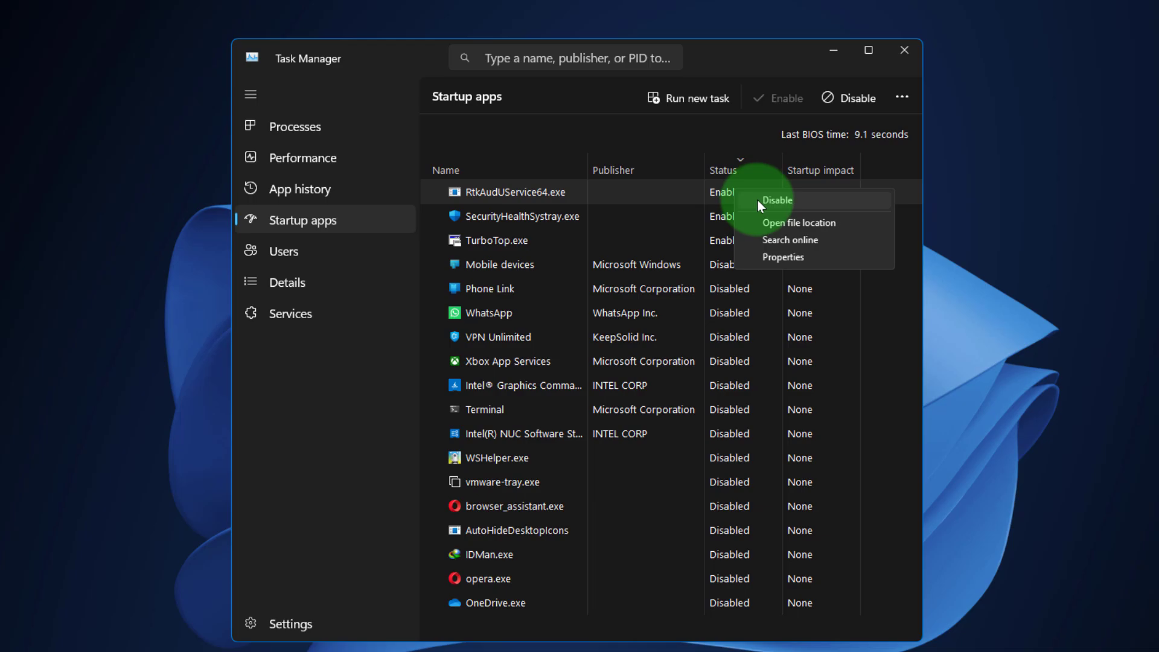
left_click(570, 129)
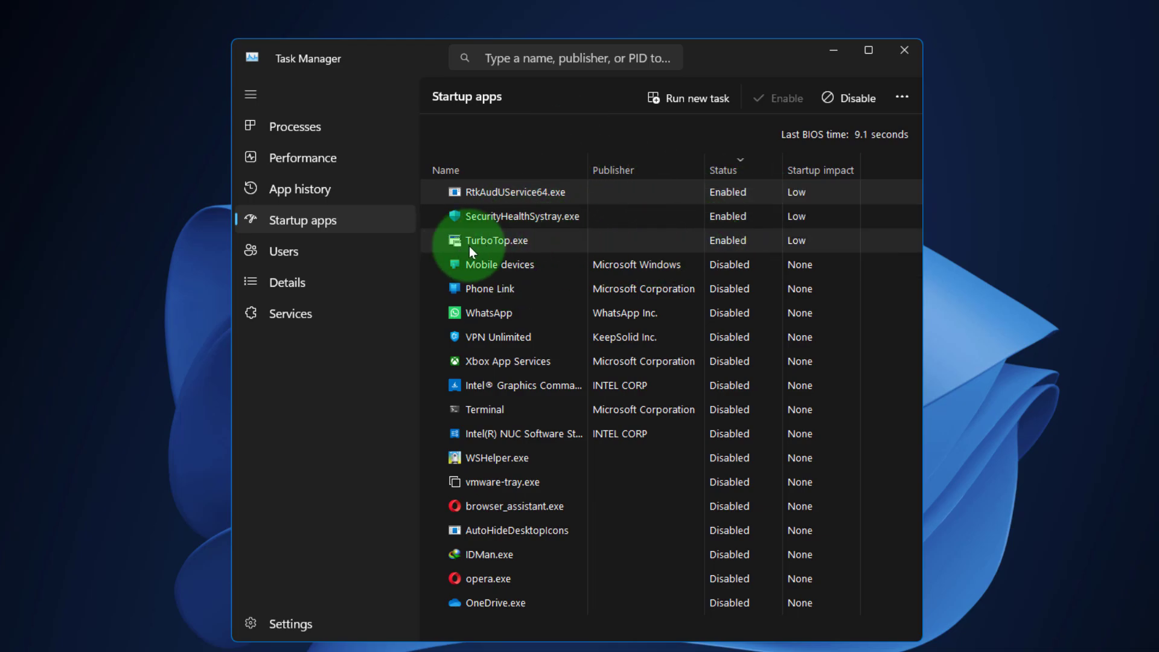
- Disable TurboTop.exe as a startup app, re-enable it, and close Task Manager
right_click(724, 241)
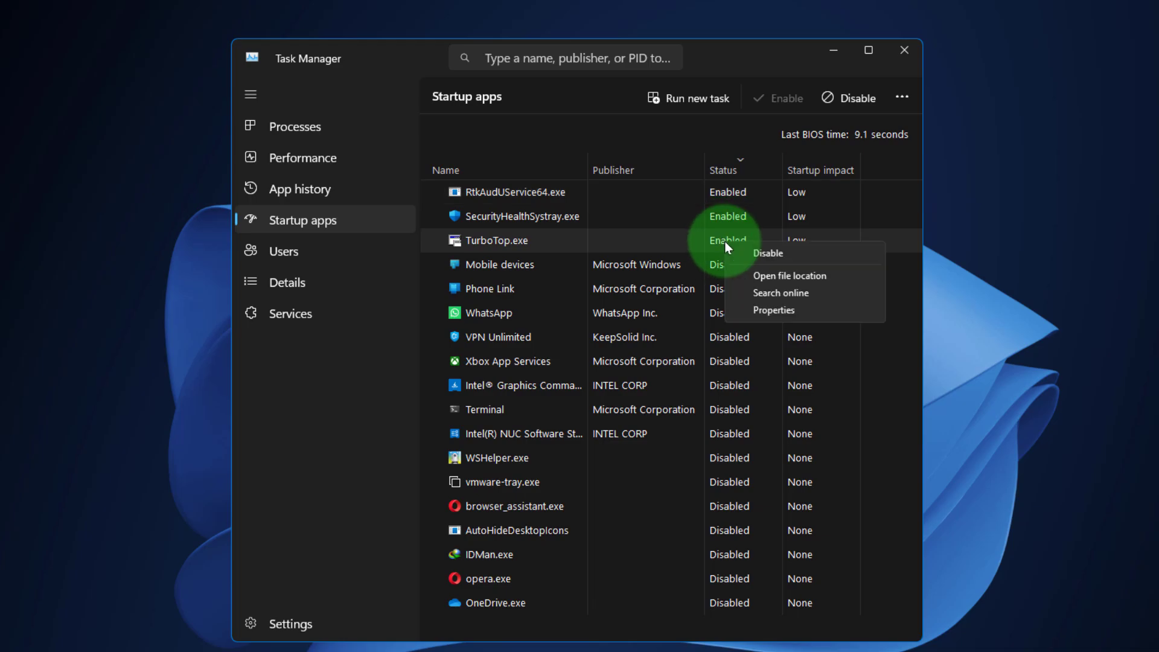
left_click(703, 237)
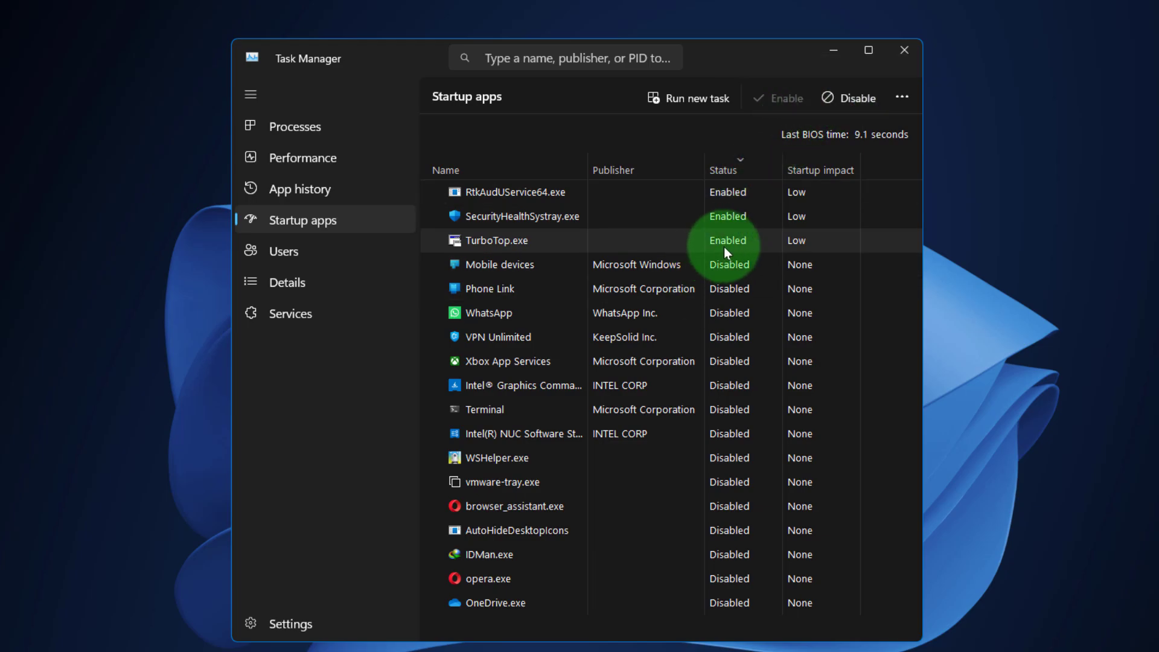
left_click(853, 98)
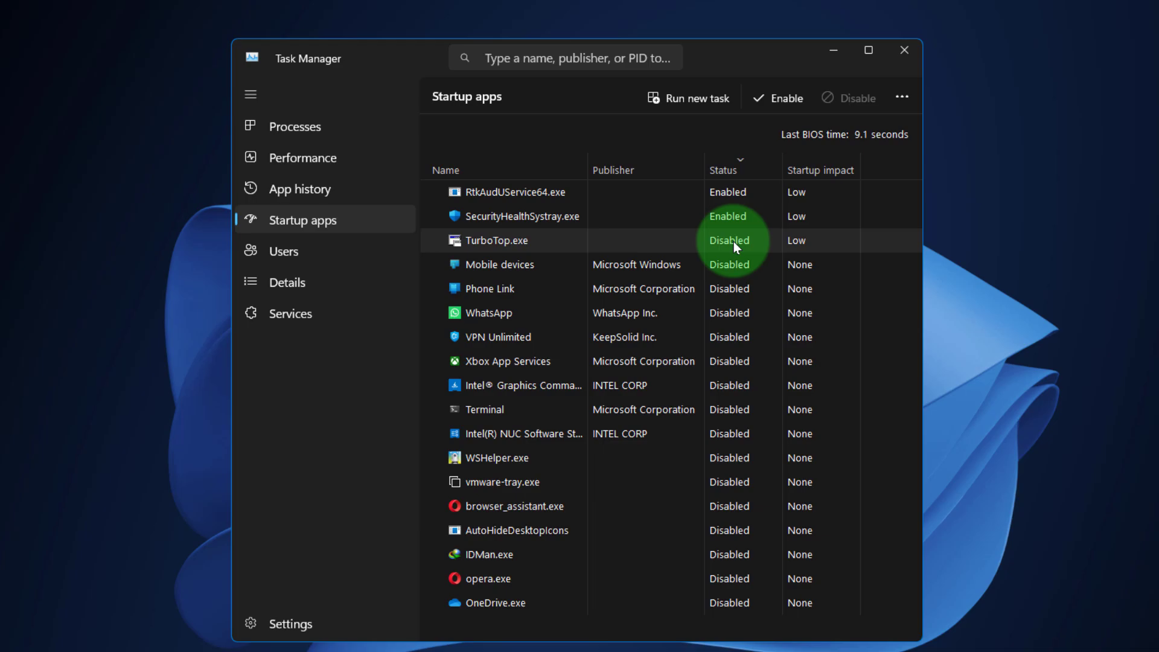
left_click(778, 98)
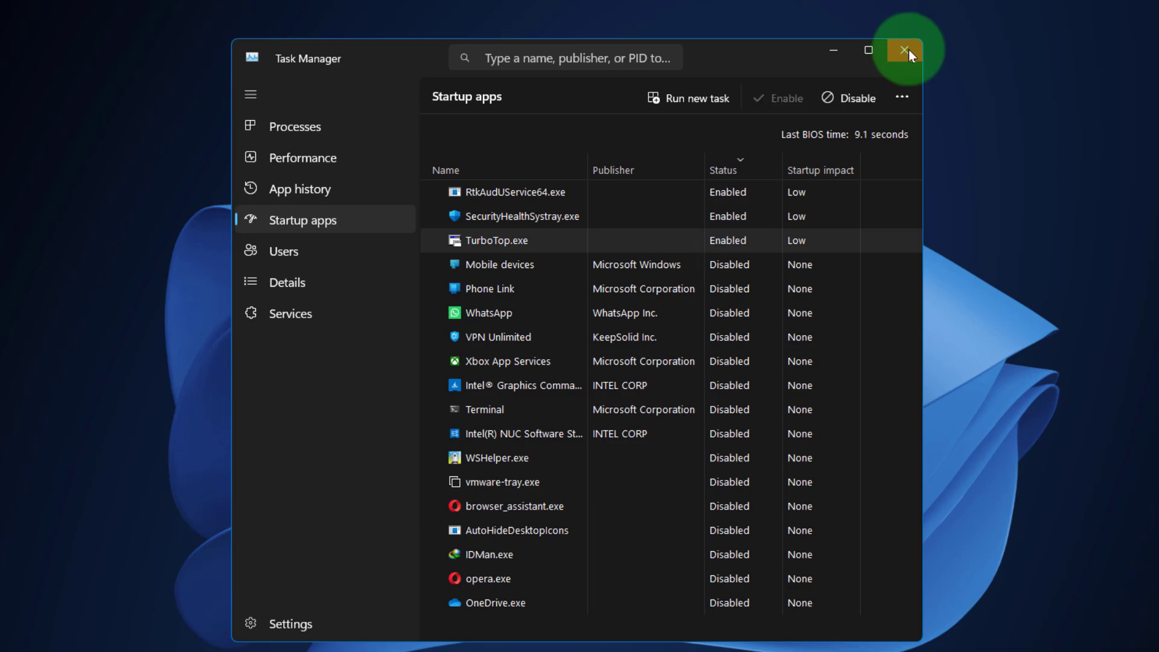
left_click(905, 50)
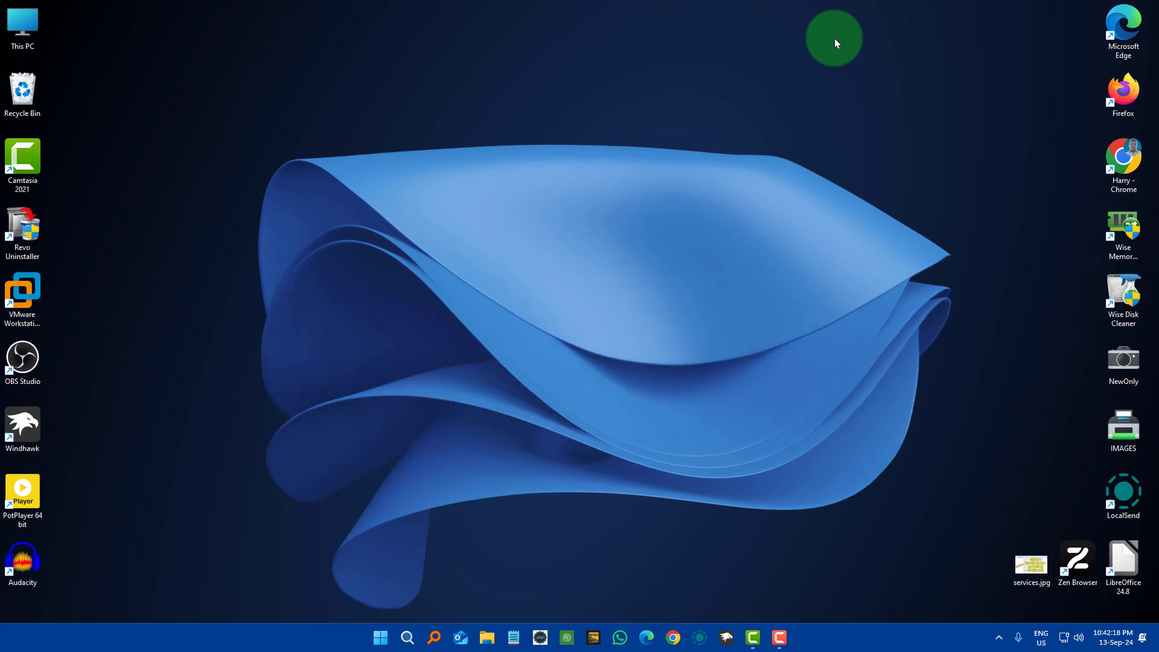
- Open Services by searching Windows for services, look through the list of services, and minimize the window
left_click(408, 638)
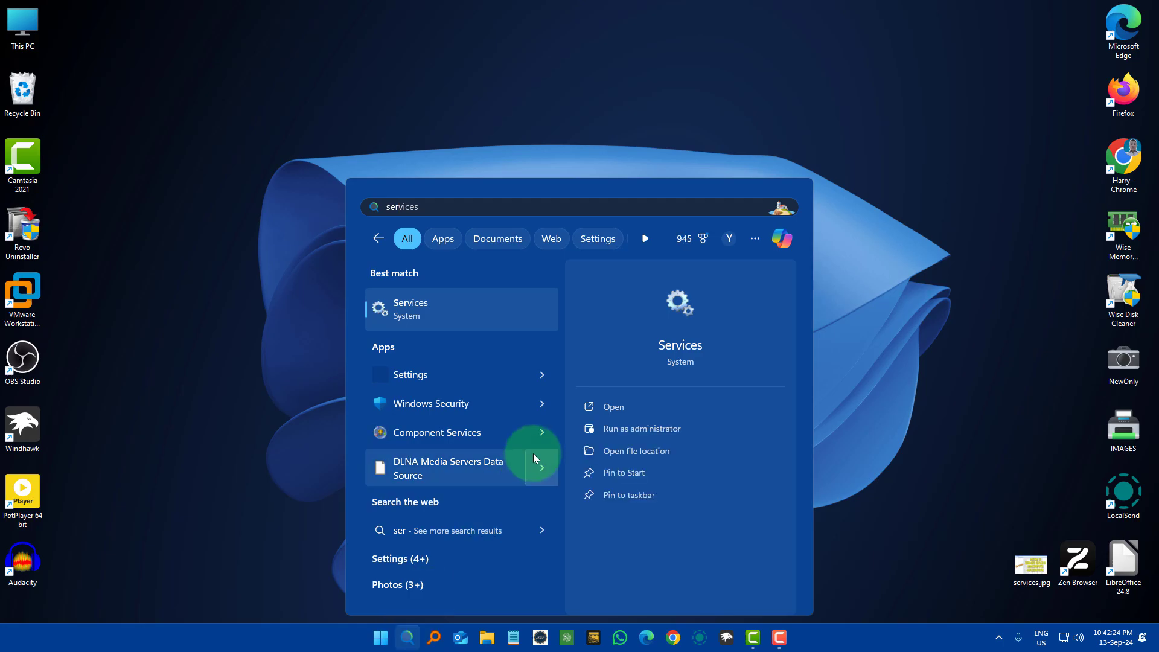
left_click(678, 333)
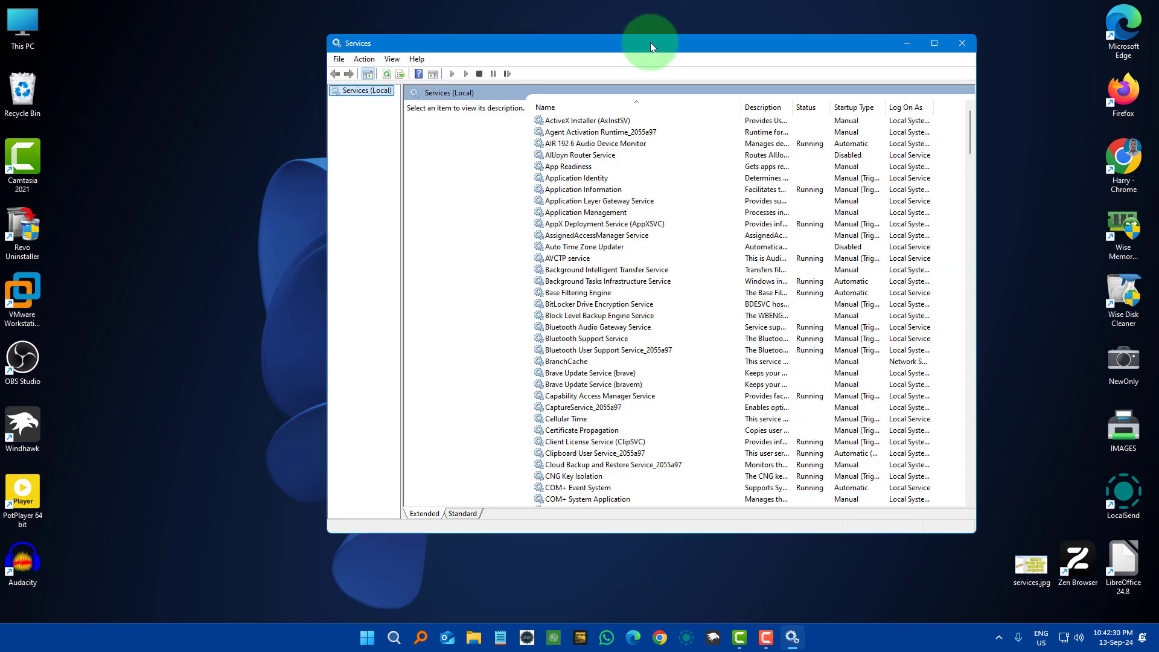
left_click_drag(651, 41, 525, 41)
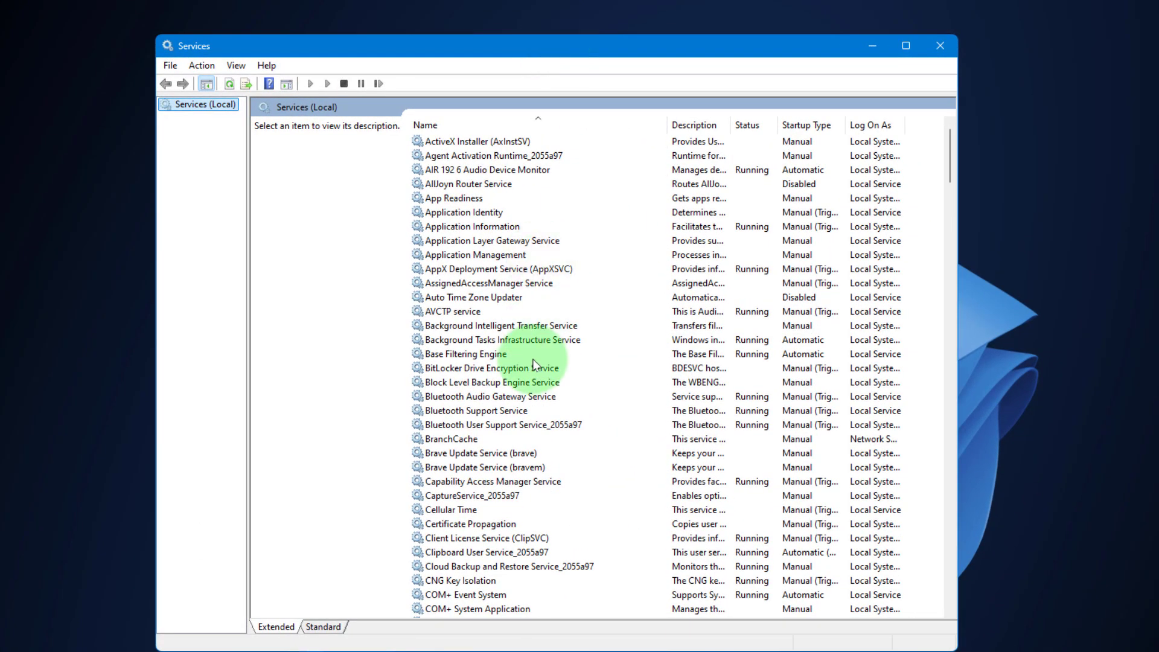
scroll(535, 363, "down", 20)
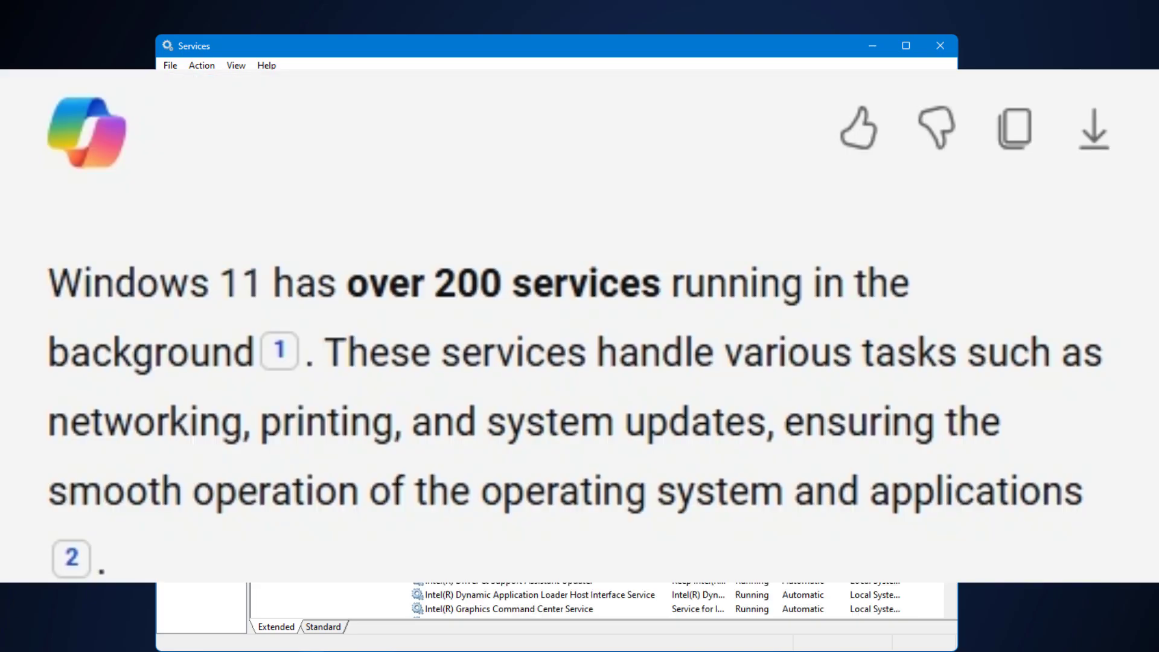
scroll(487, 439, "down", 12)
scroll(486, 439, "up", 15)
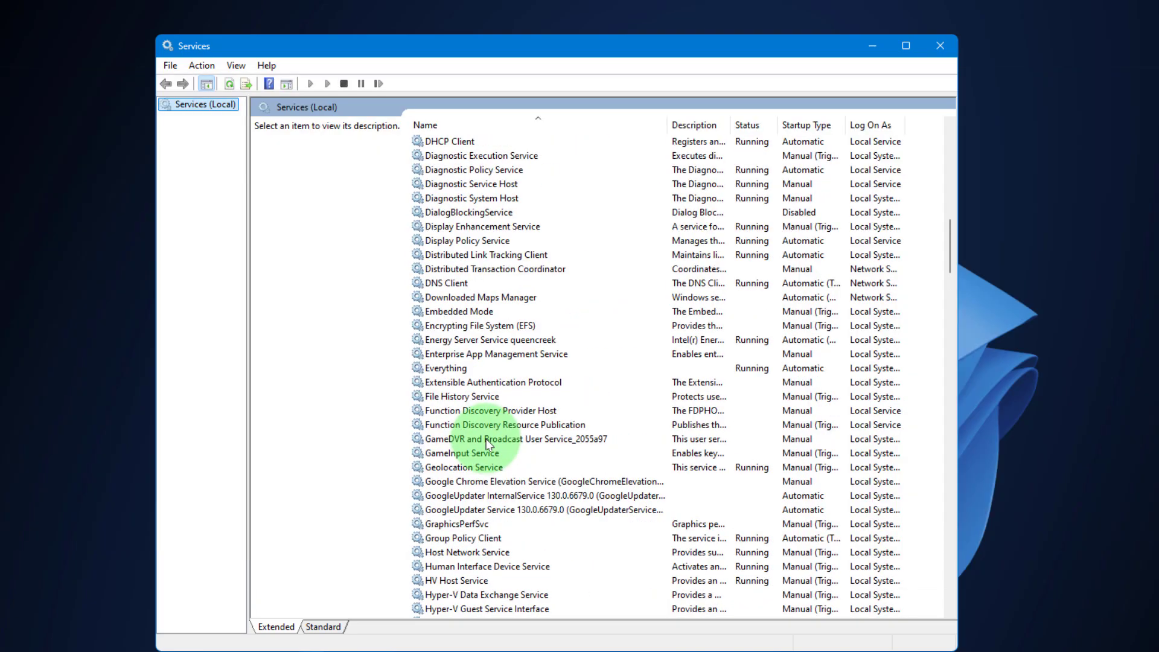
scroll(486, 439, "up", 20)
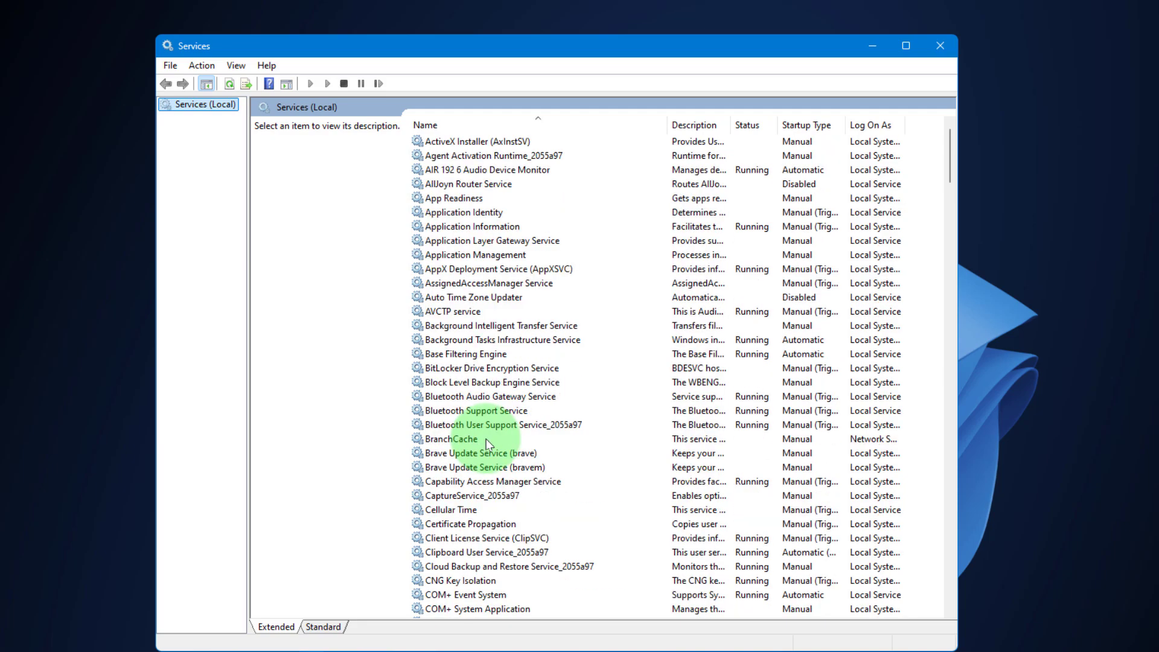
left_click(871, 46)
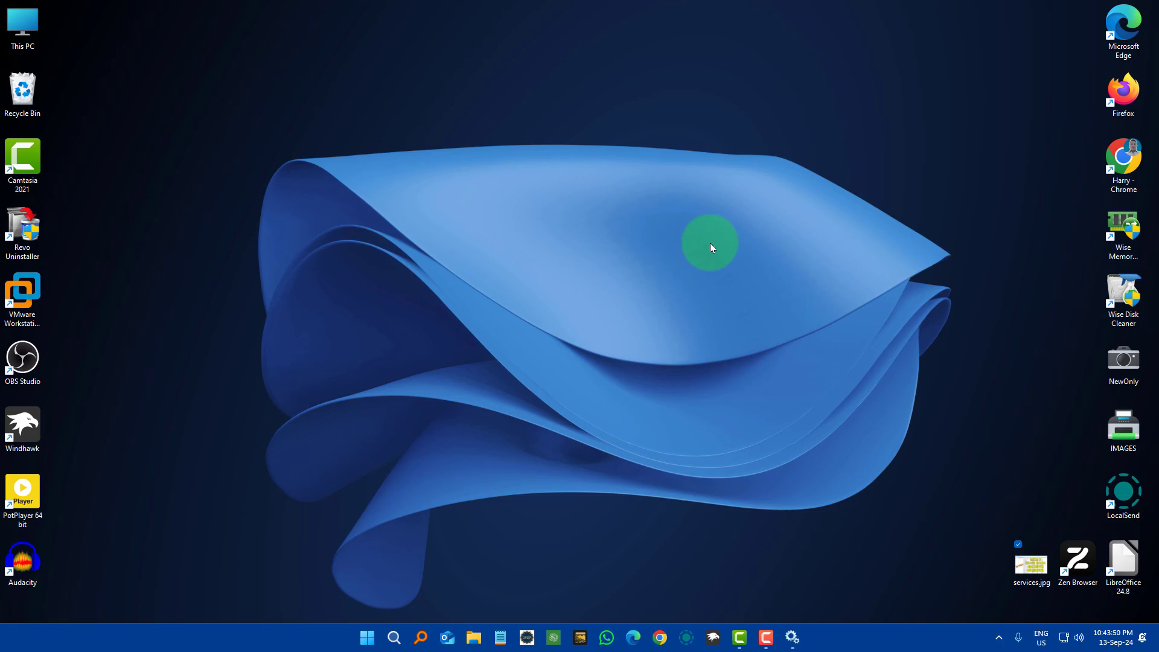
- Search Windows for view advanced system settings and open the Performance settings from System Properties
left_click(394, 638)
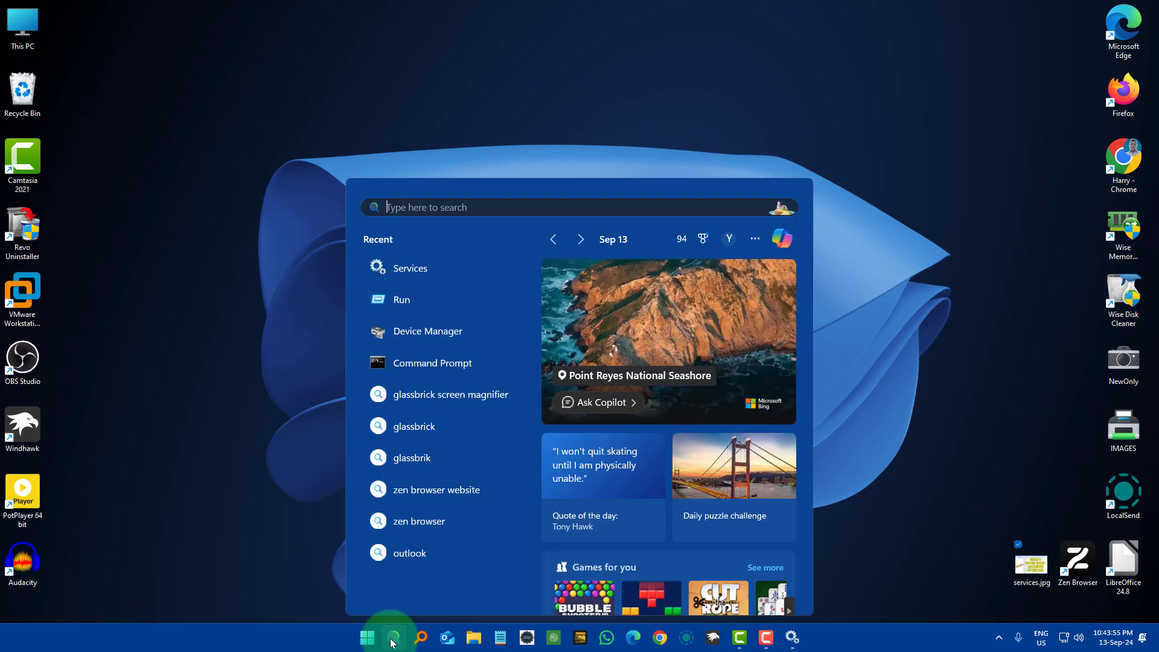
type("view ad")
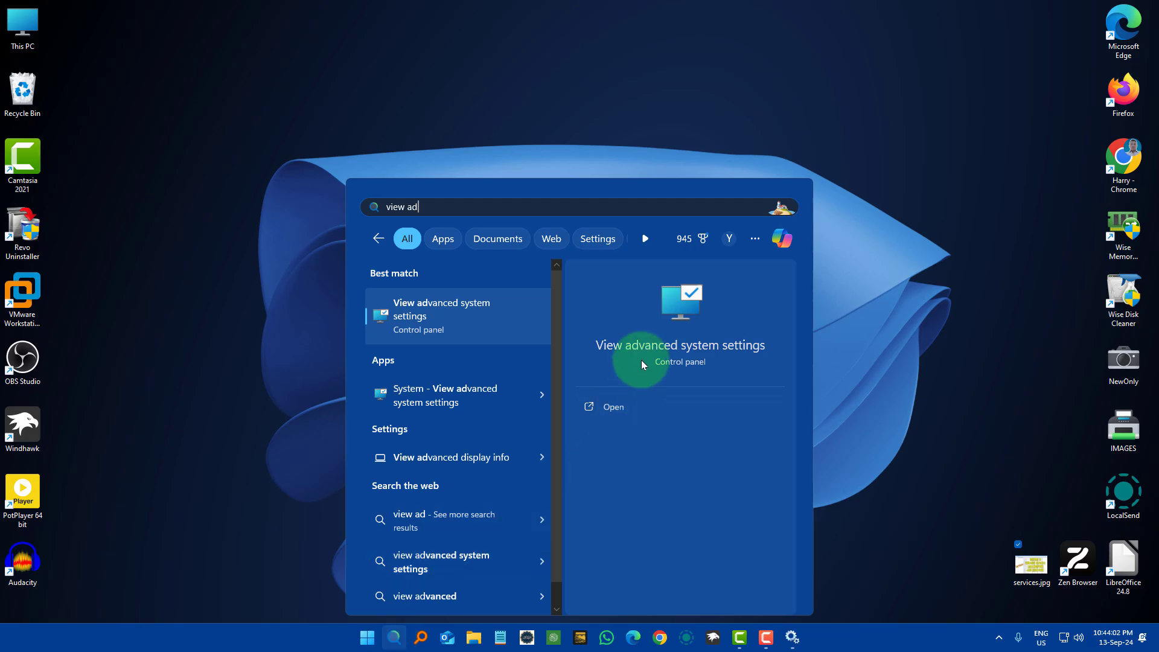
left_click(685, 348)
left_click_drag(203, 52, 511, 40)
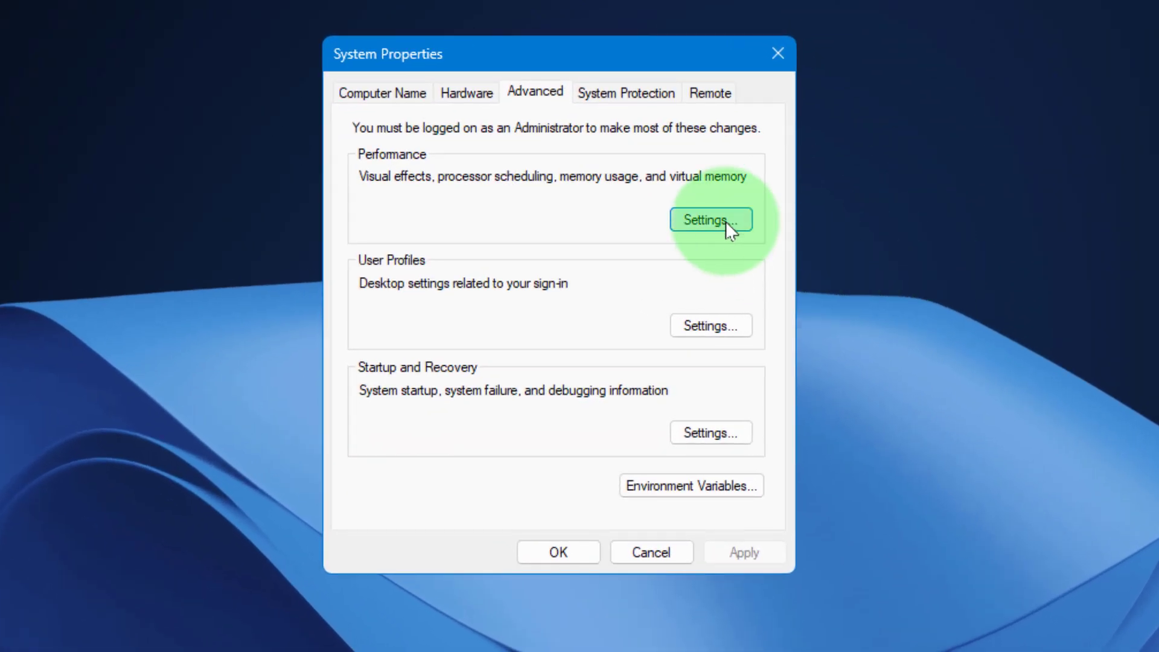
left_click(725, 222)
left_click(830, 137)
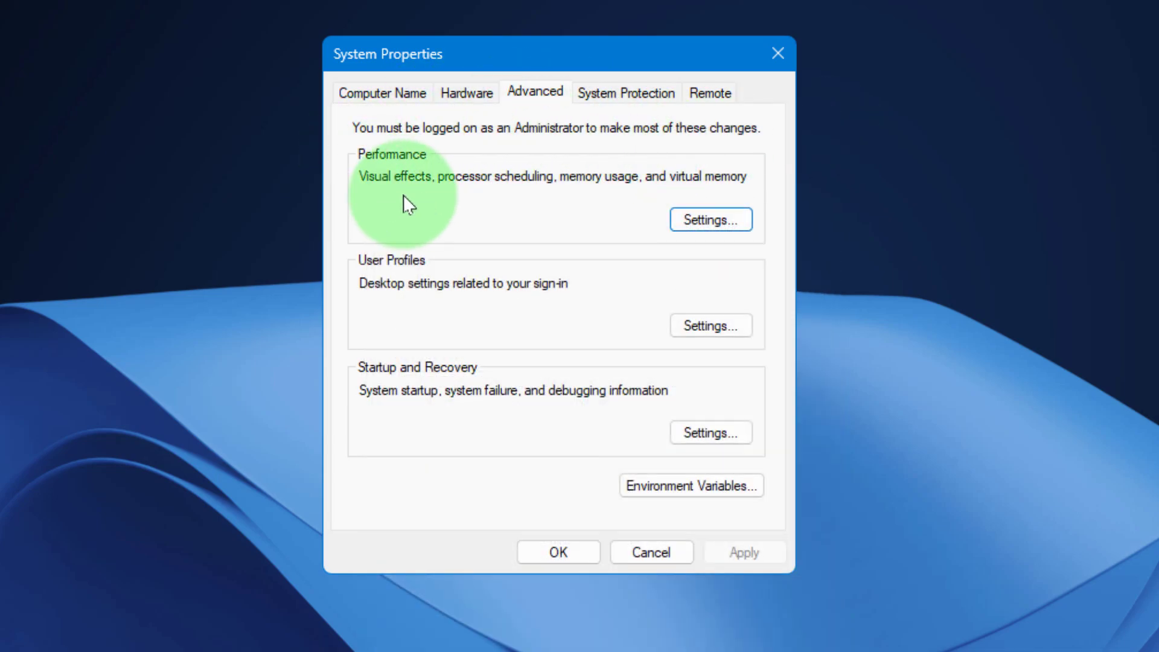
left_click(736, 218)
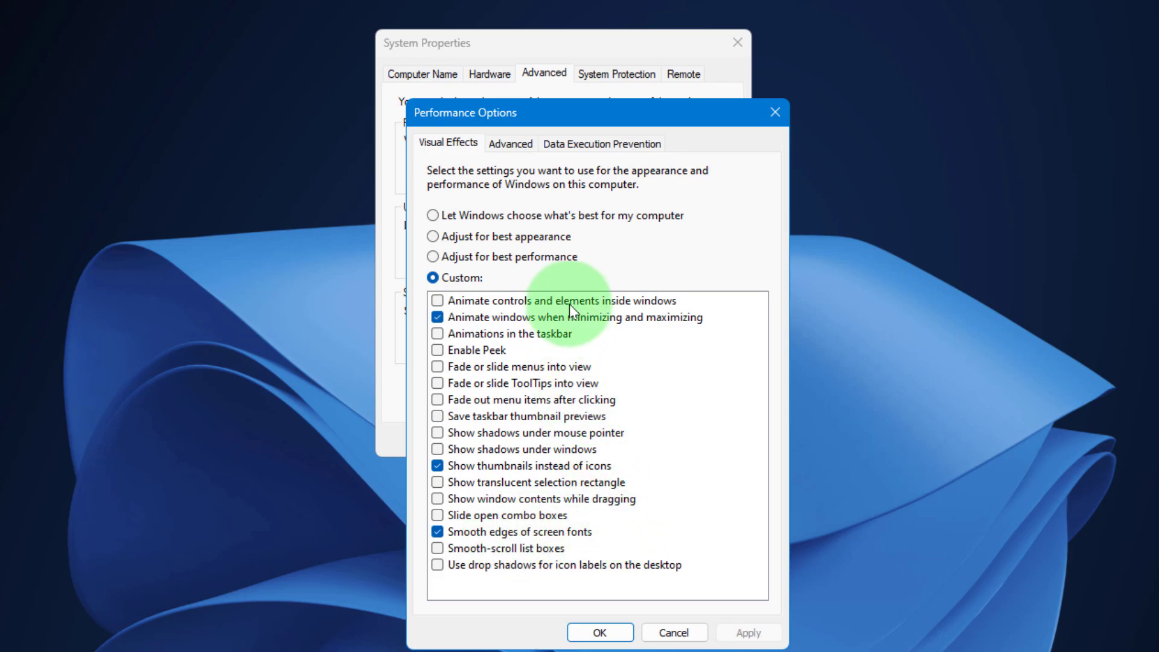
- Adjust visual effects for best performance, re-enable only smooth font edges, thumbnails instead of icons and animating windows when minimizing and maximizing, and apply
left_click(481, 256)
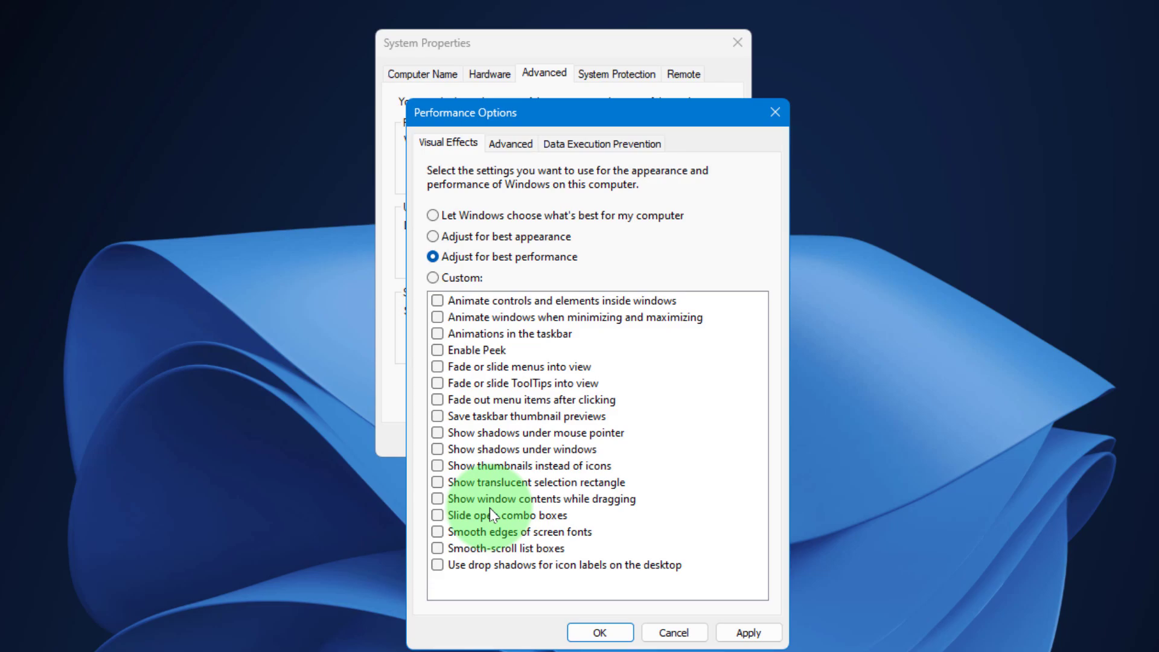
left_click(438, 532)
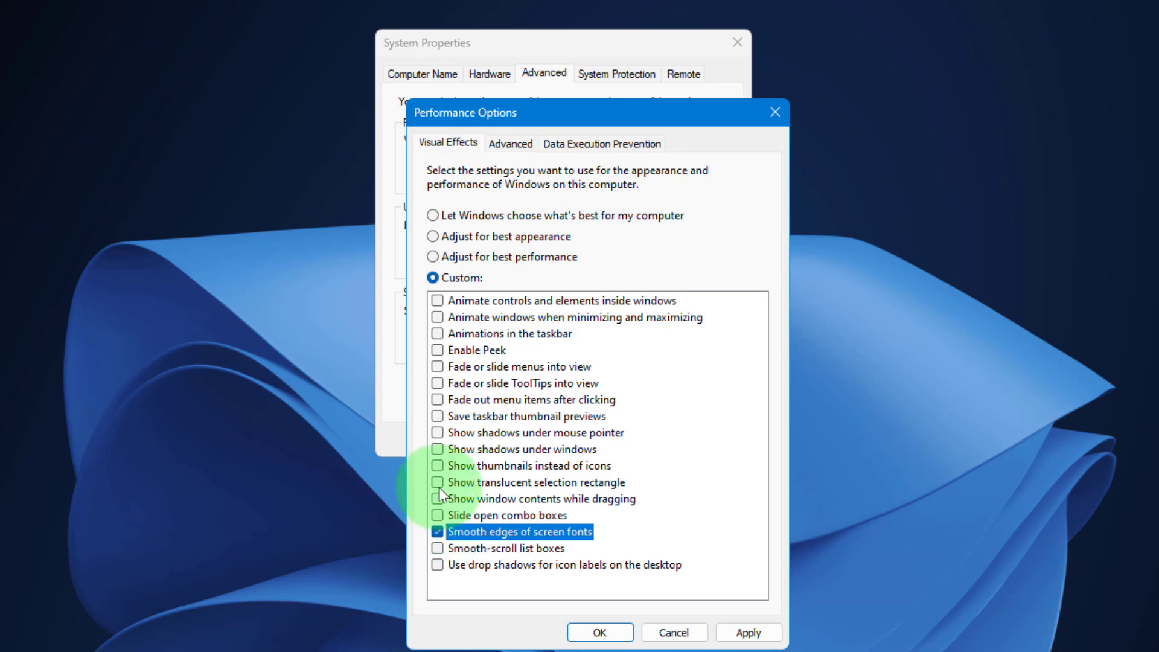
left_click(438, 466)
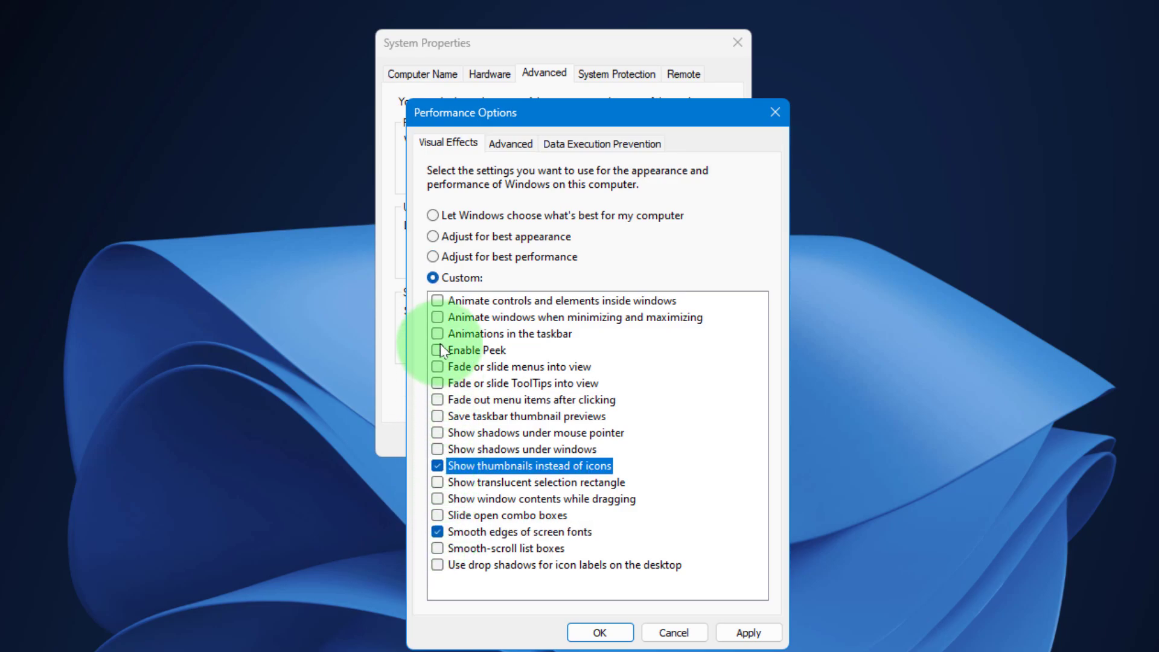
left_click(439, 316)
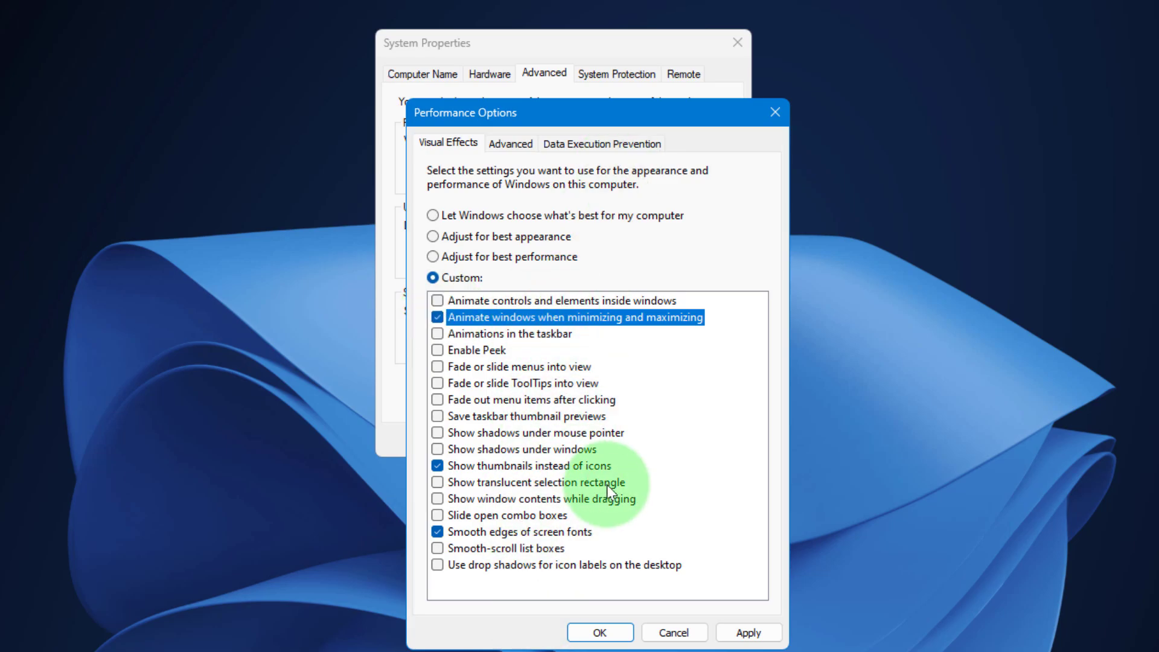
left_click(763, 635)
left_click(601, 632)
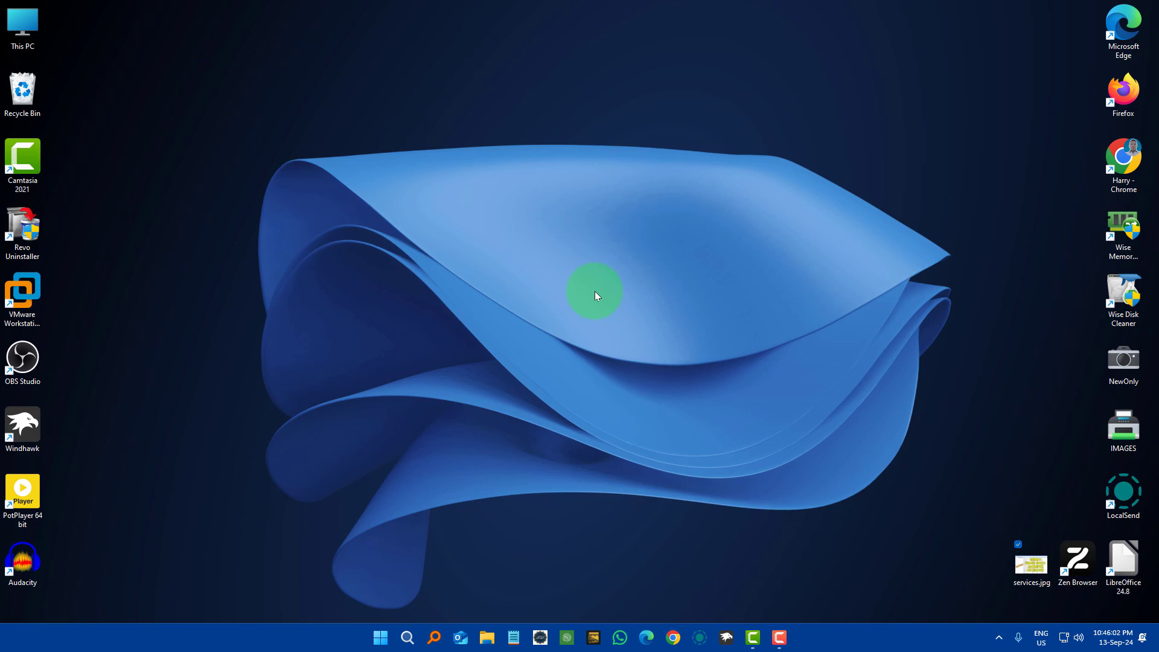
- Check for updates on the Windows Update page of Settings and return to the desktop
key("super+i")
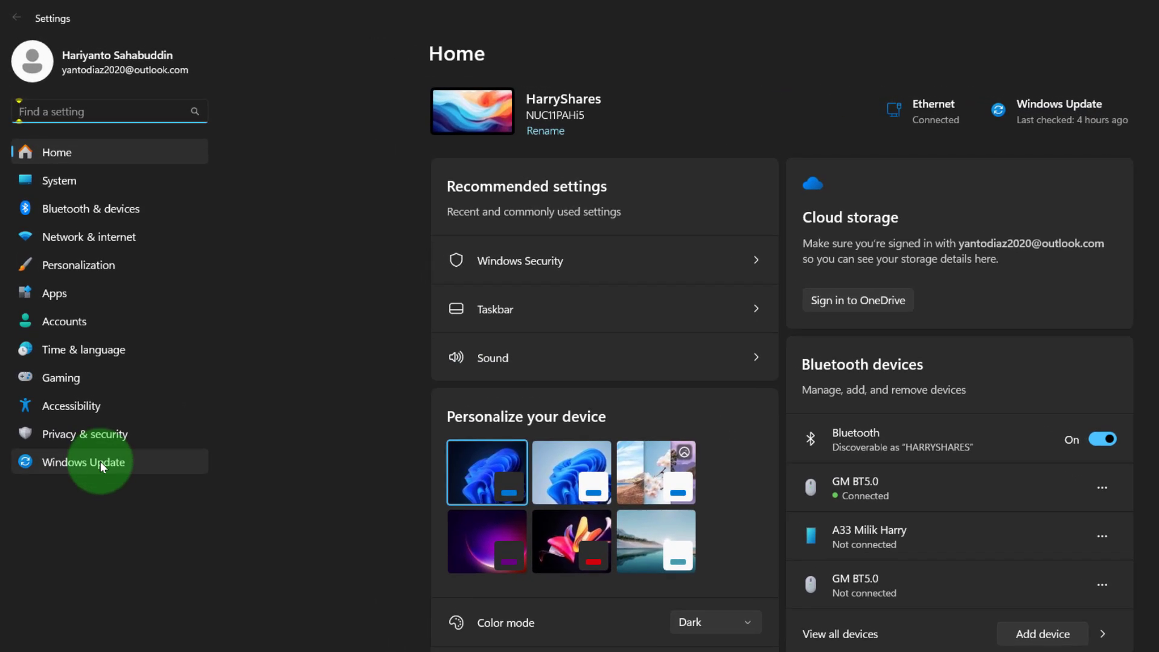
left_click(100, 461)
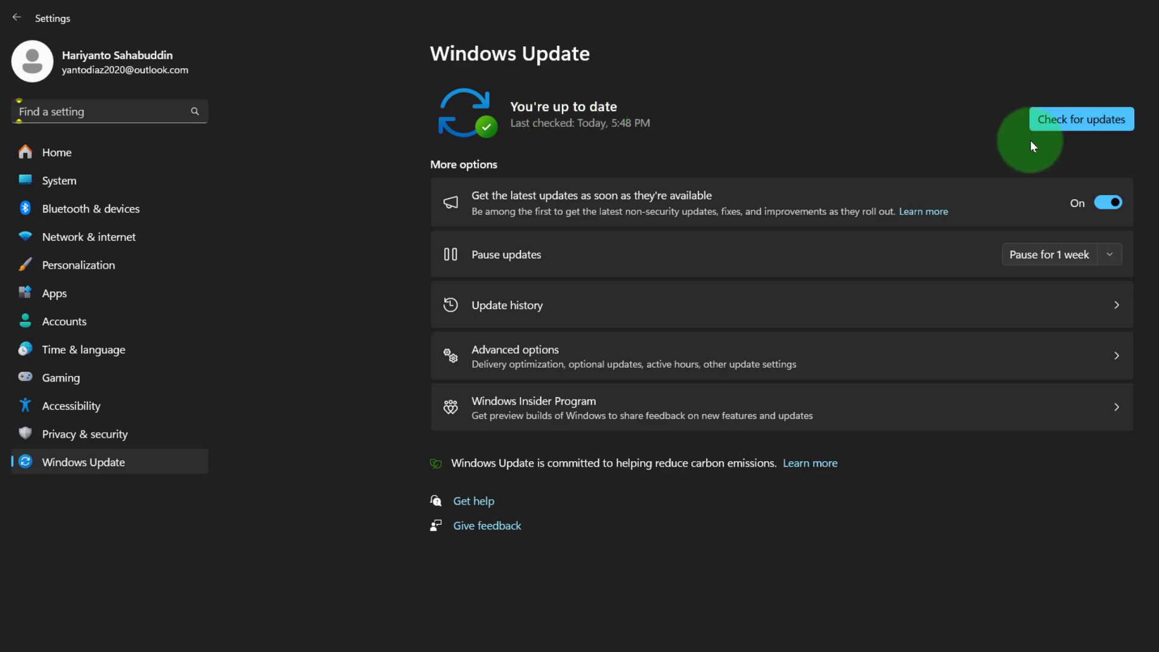
left_click(1086, 119)
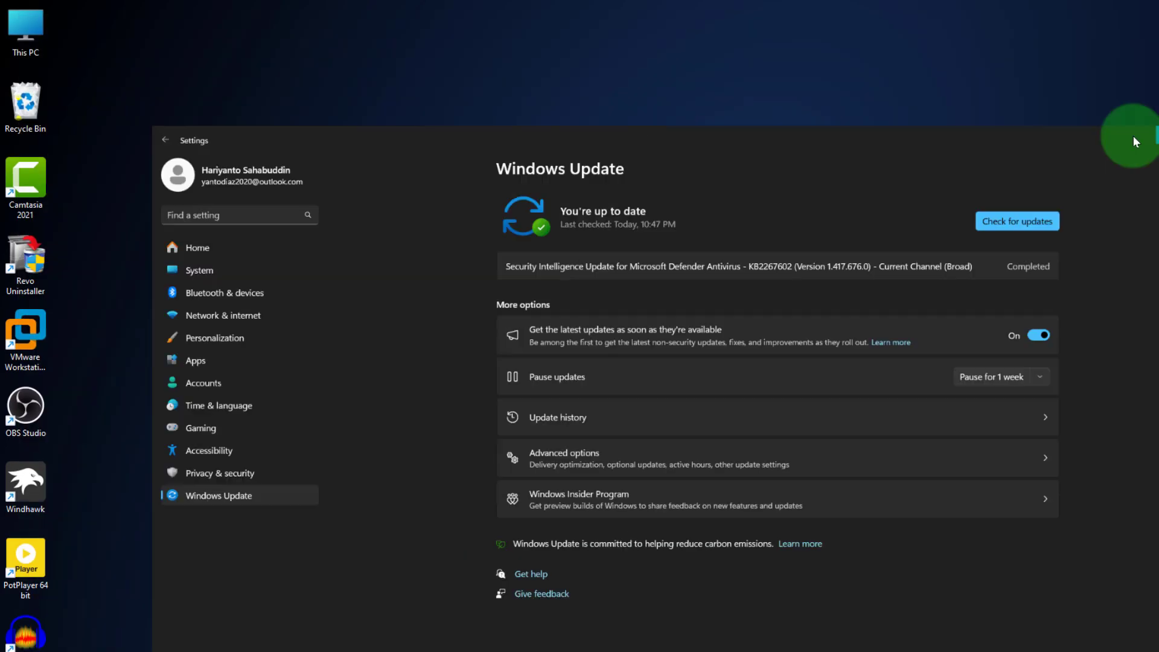
key("super+d")
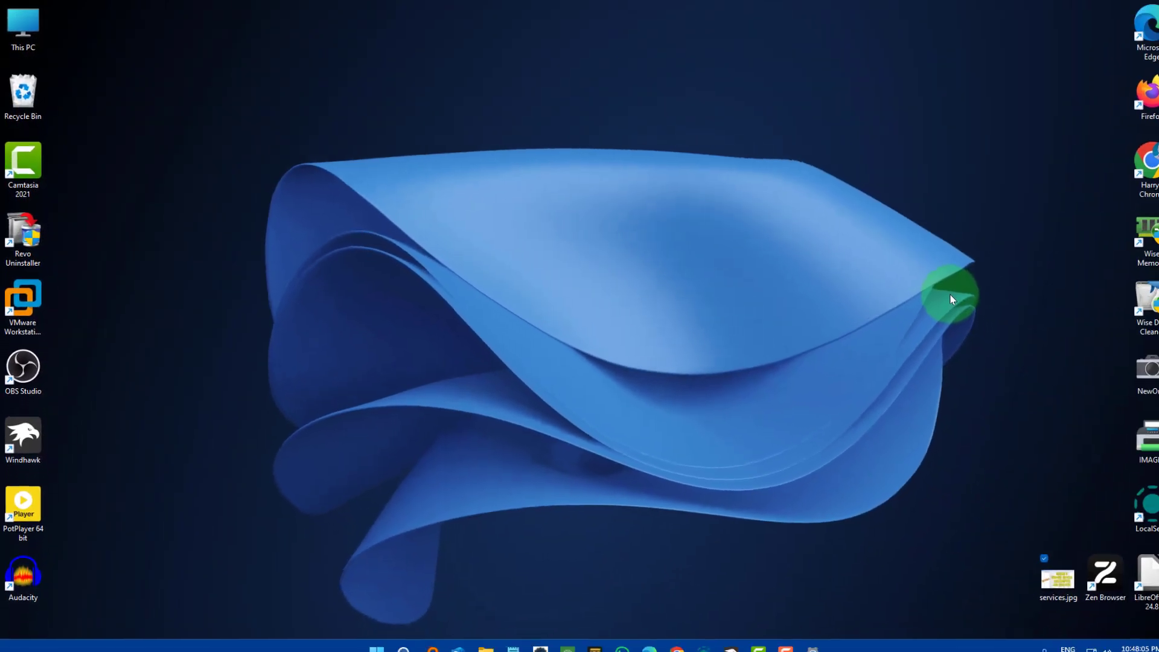